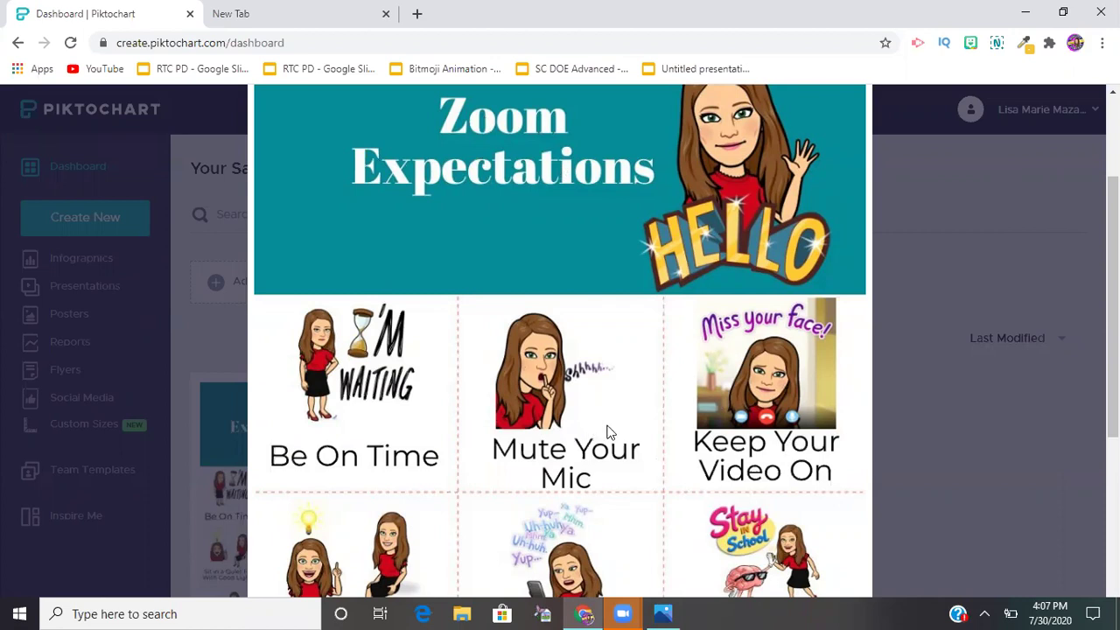
Look through the finished Zoom Expectations poster preview, from its header to the last row of illustrated rules.
scroll(672, 426, down, 1)
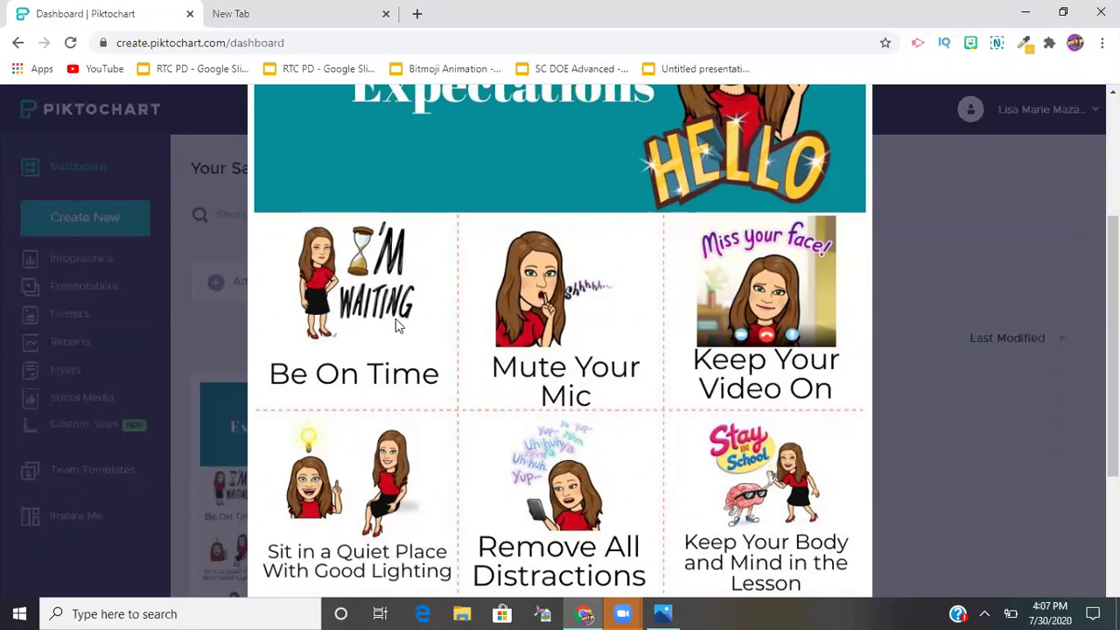
scroll(577, 335, down, 3)
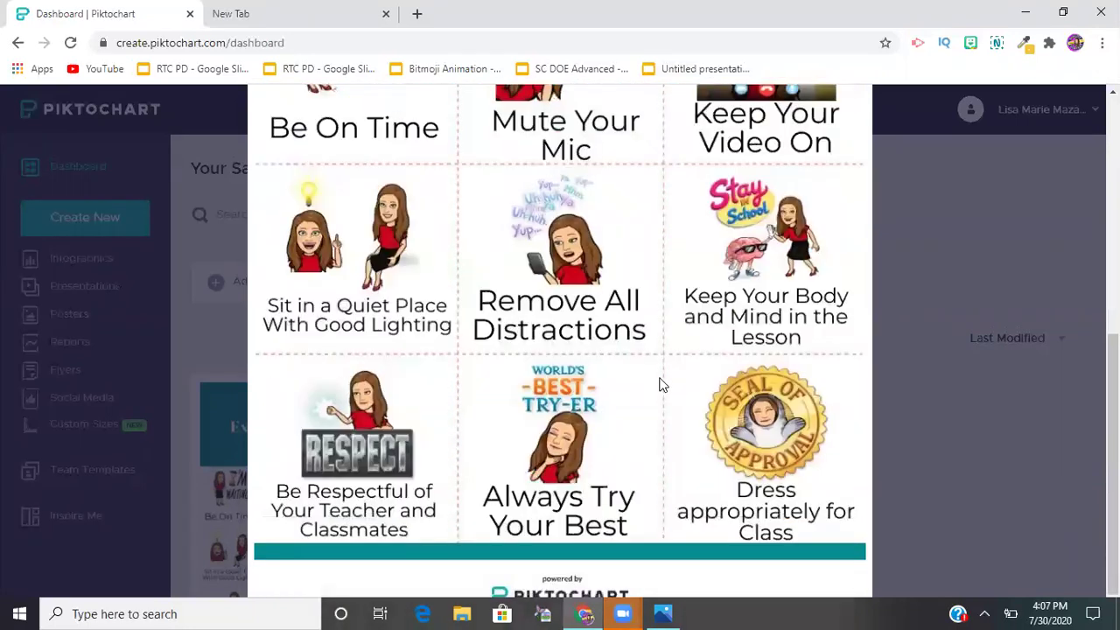
scroll(586, 446, up, 3)
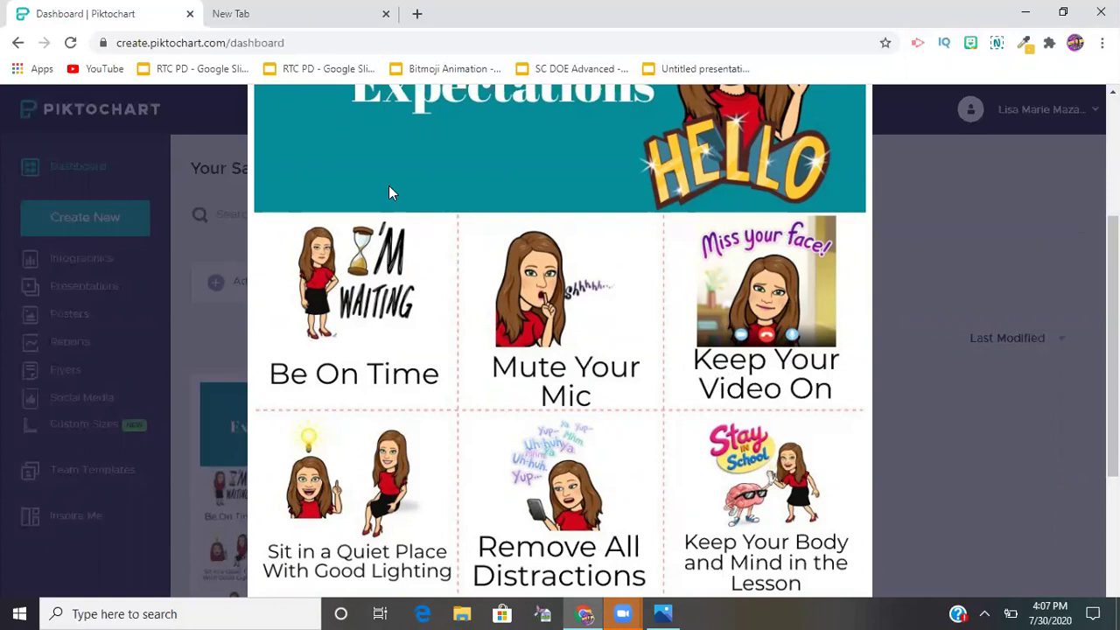
scroll(451, 279, down, 3)
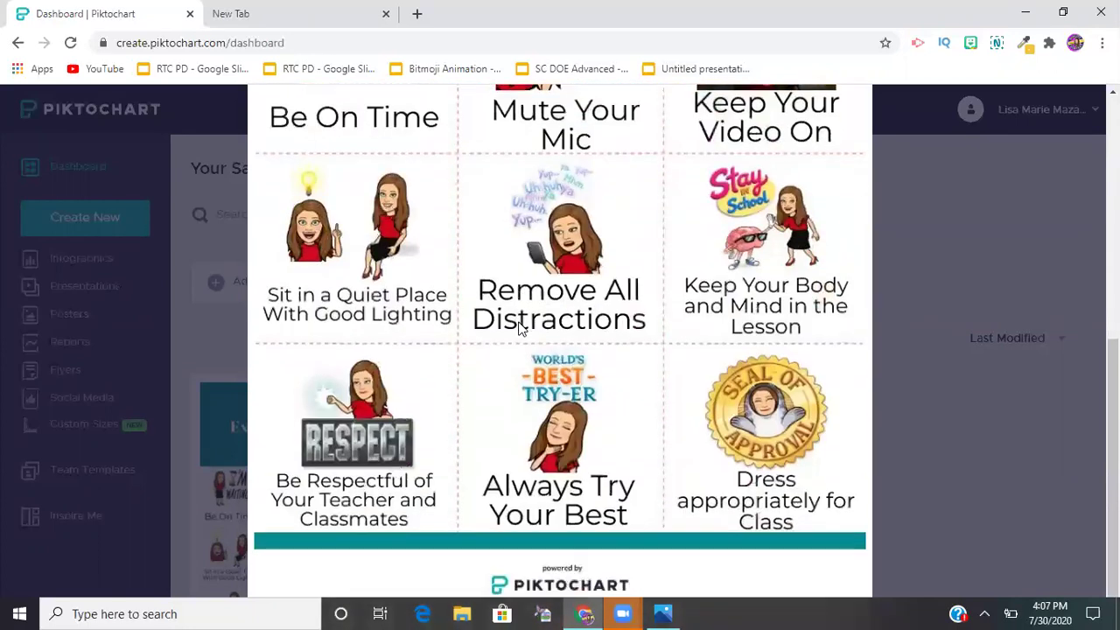
scroll(825, 324, up, 2)
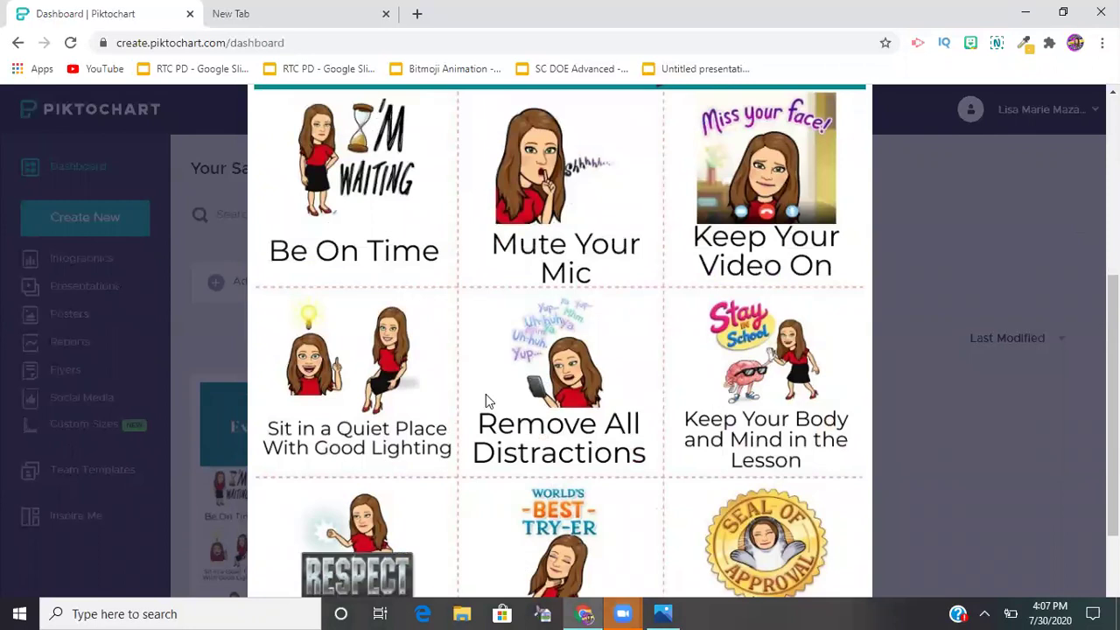
scroll(358, 538, up, 5)
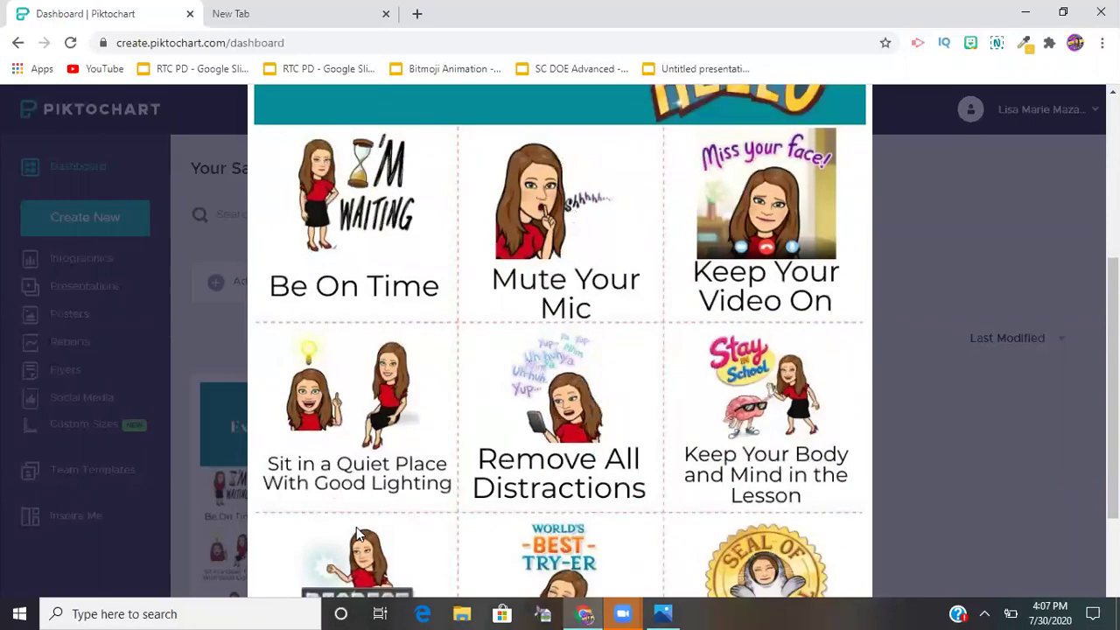
Search the web for piktochart in the other open browser tab and open the Piktochart website.
click(285, 12)
click(395, 349)
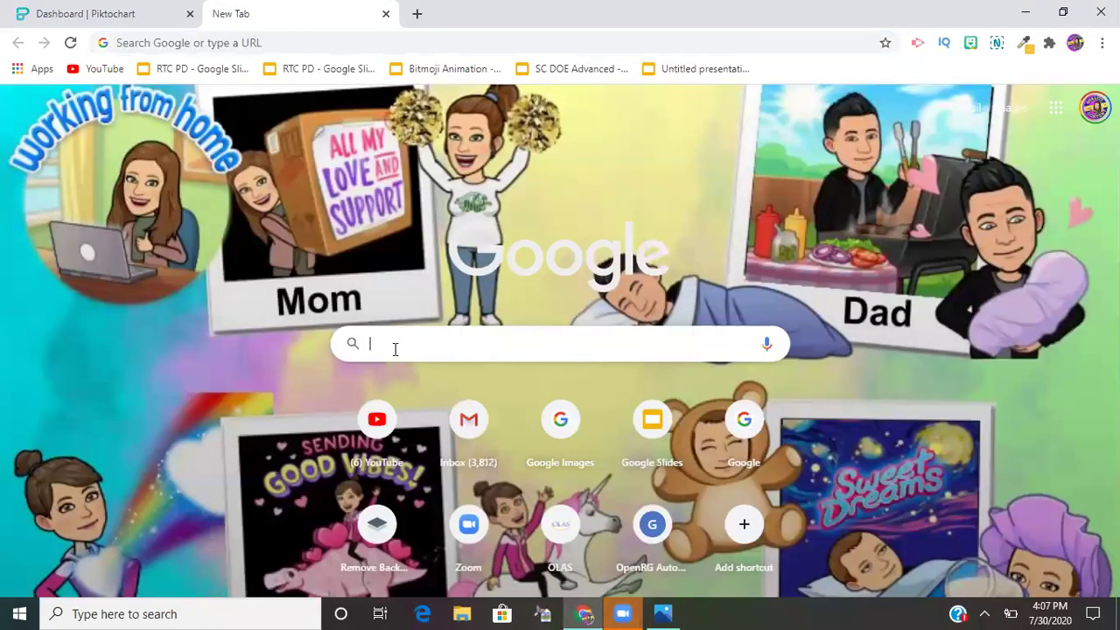
text(piktoca)
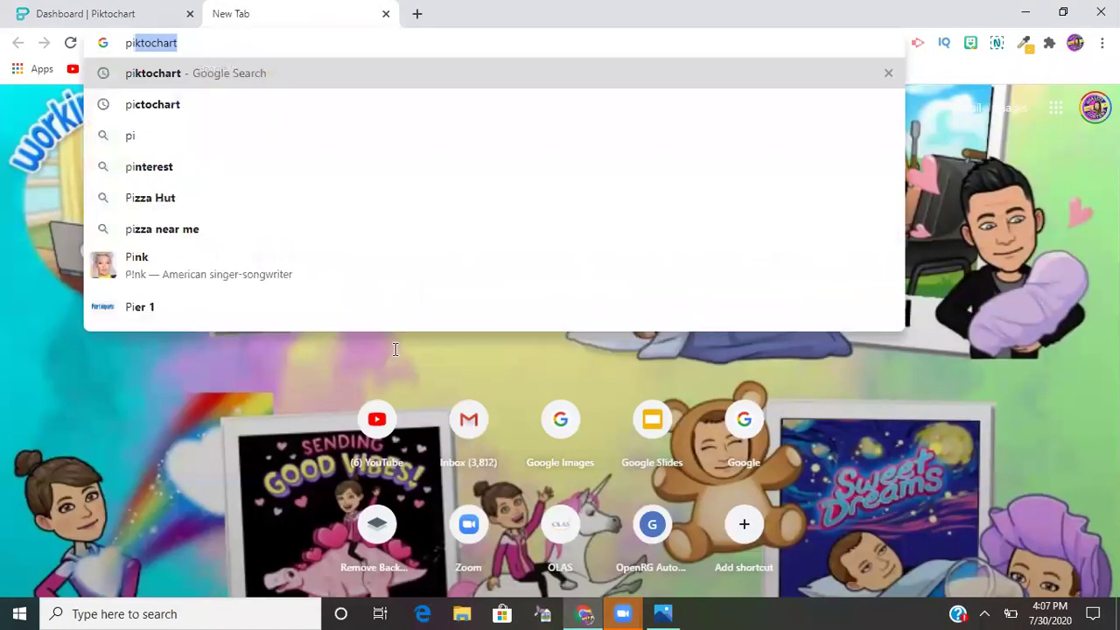
key(BackSpace)
text(hart)
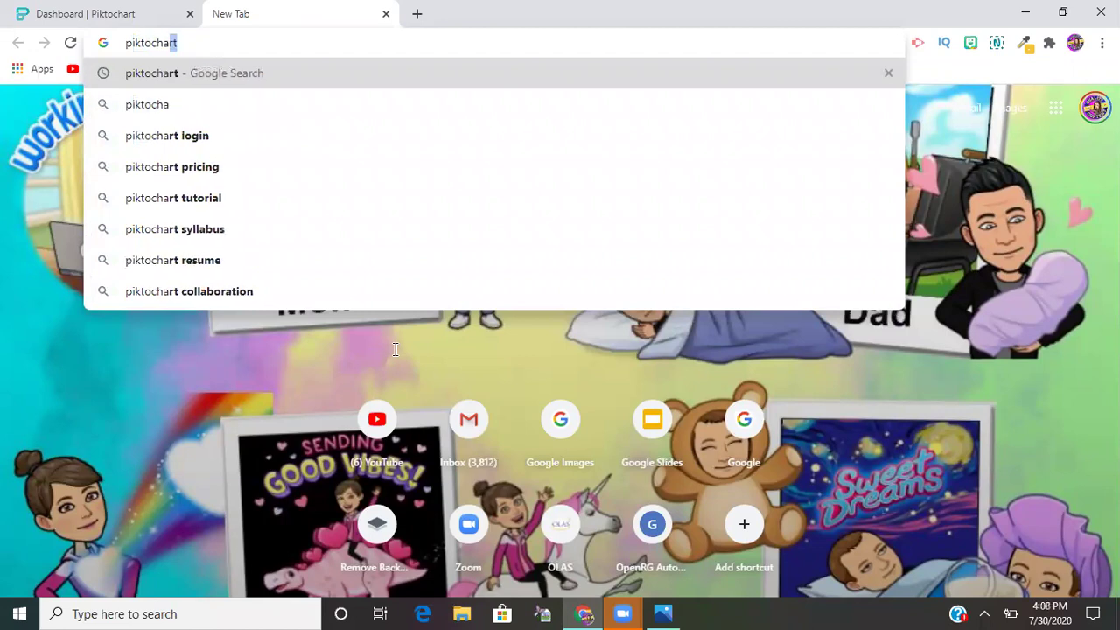
key(Return)
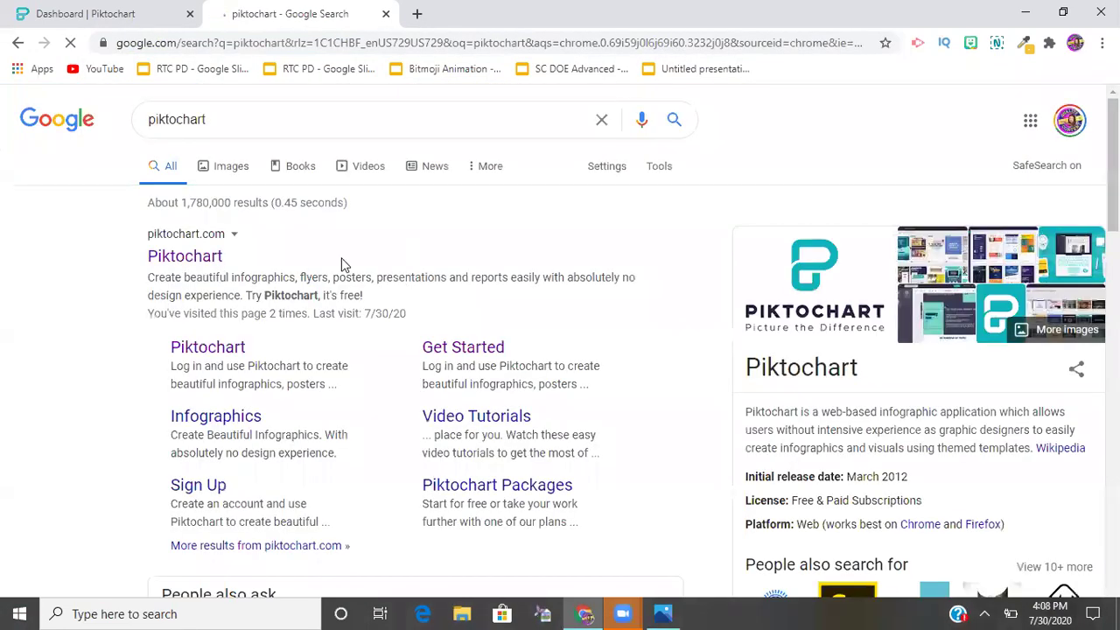
click(170, 257)
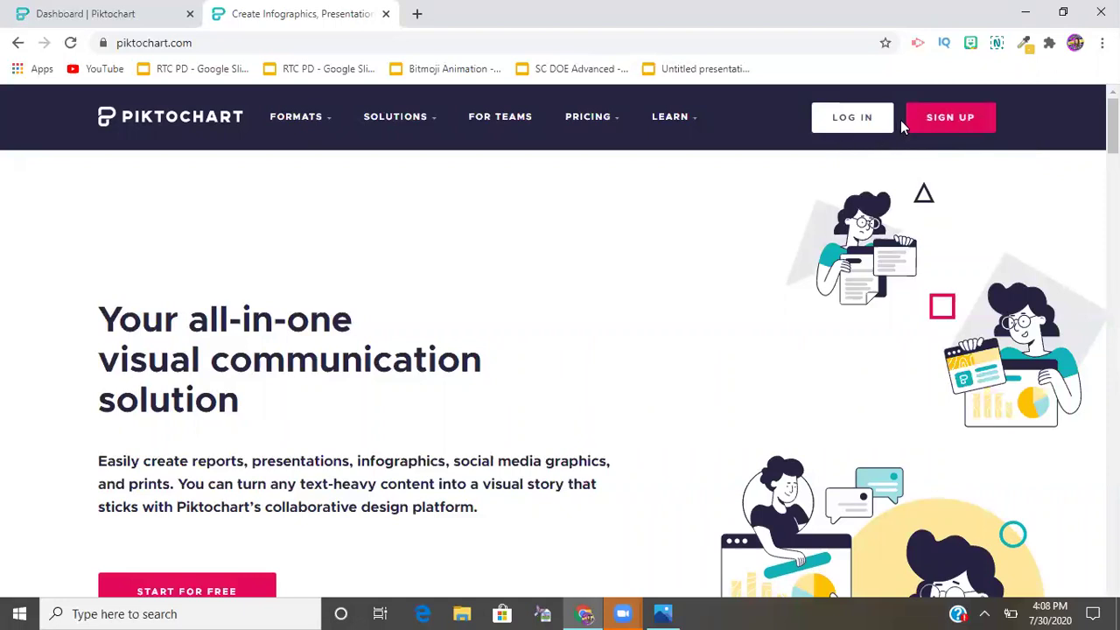
Log in to Piktochart and start creating a new visual of the Posters type.
click(844, 125)
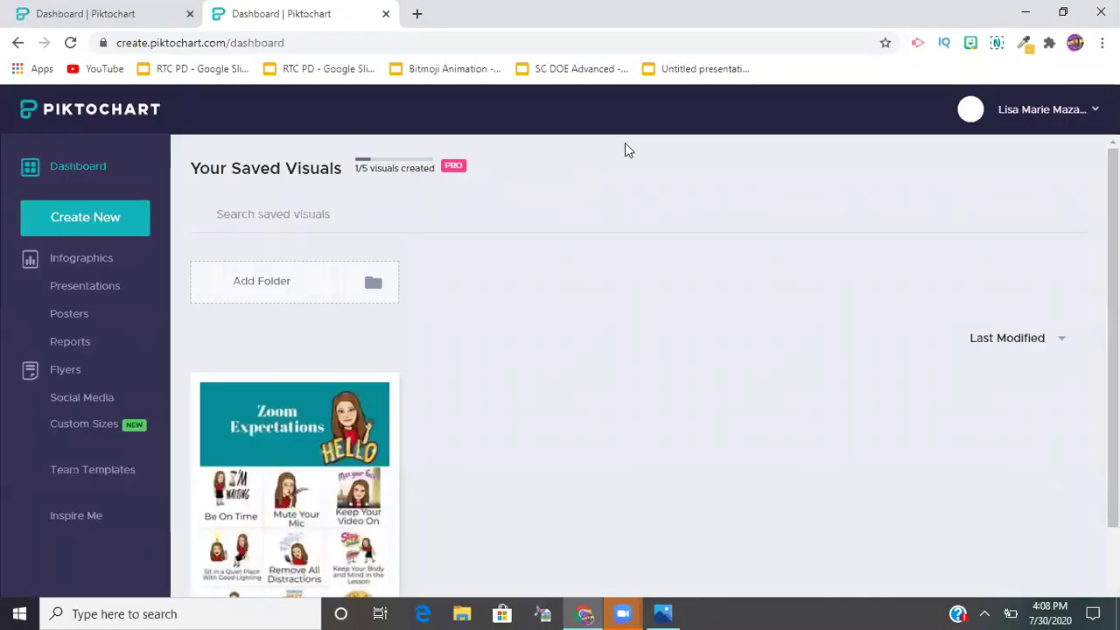
mouse_move(333, 442)
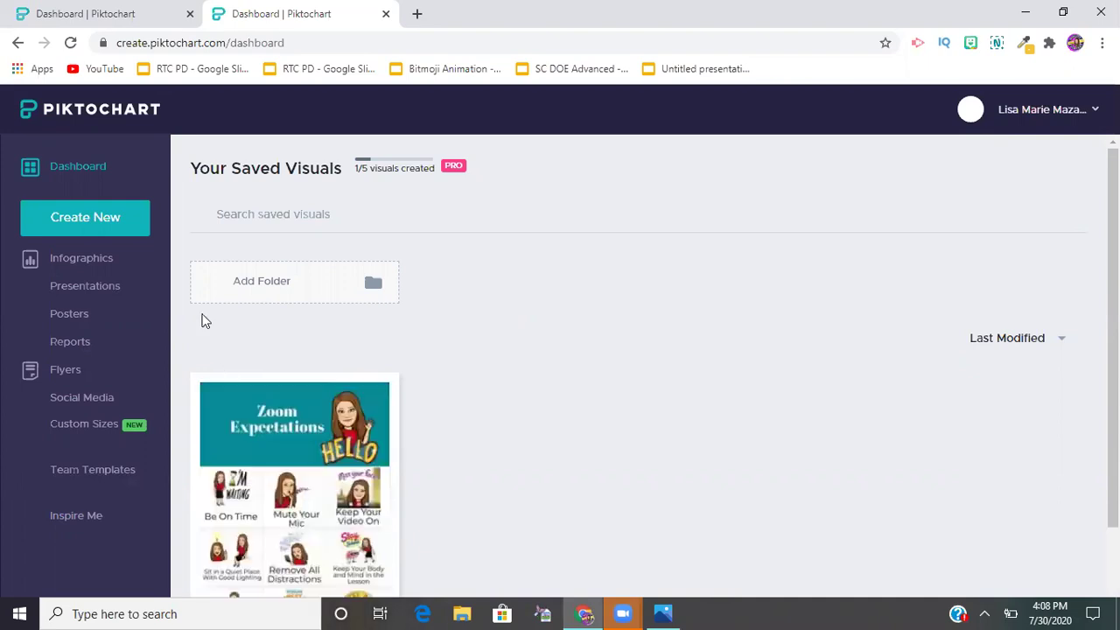
click(73, 223)
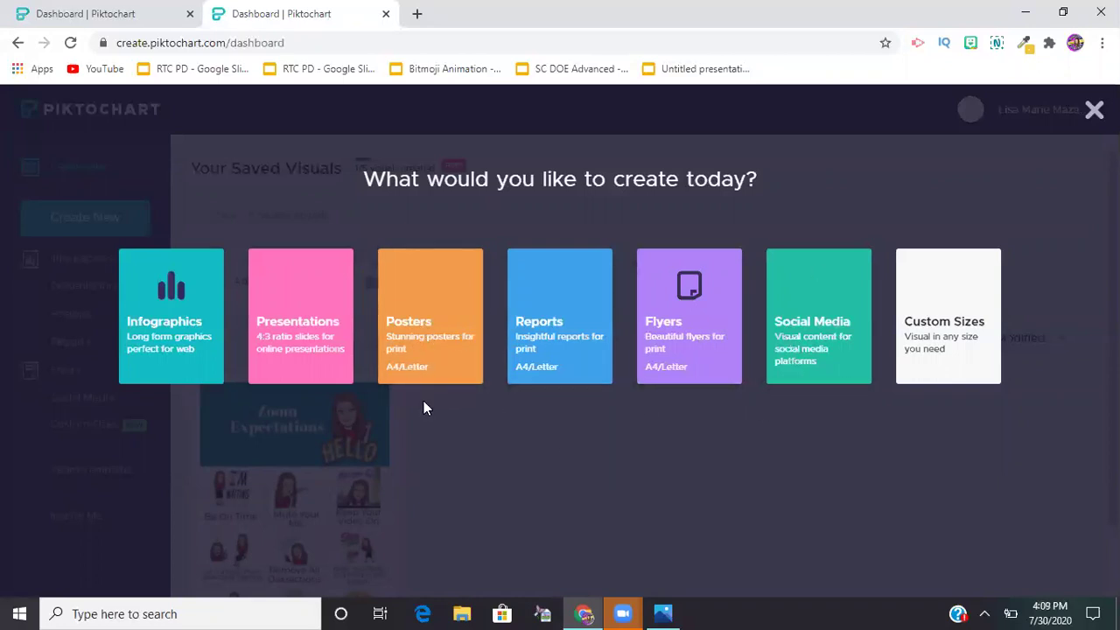
click(422, 350)
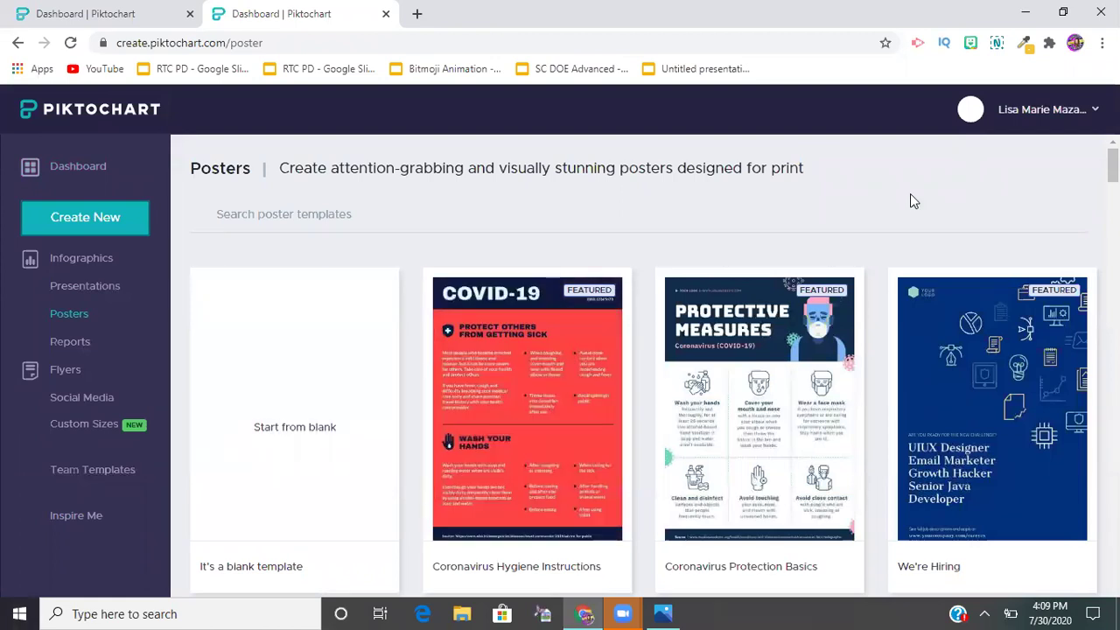
Browse the poster templates and open the Coronavirus Protection Basics template for editing.
scroll(870, 194, down, 4)
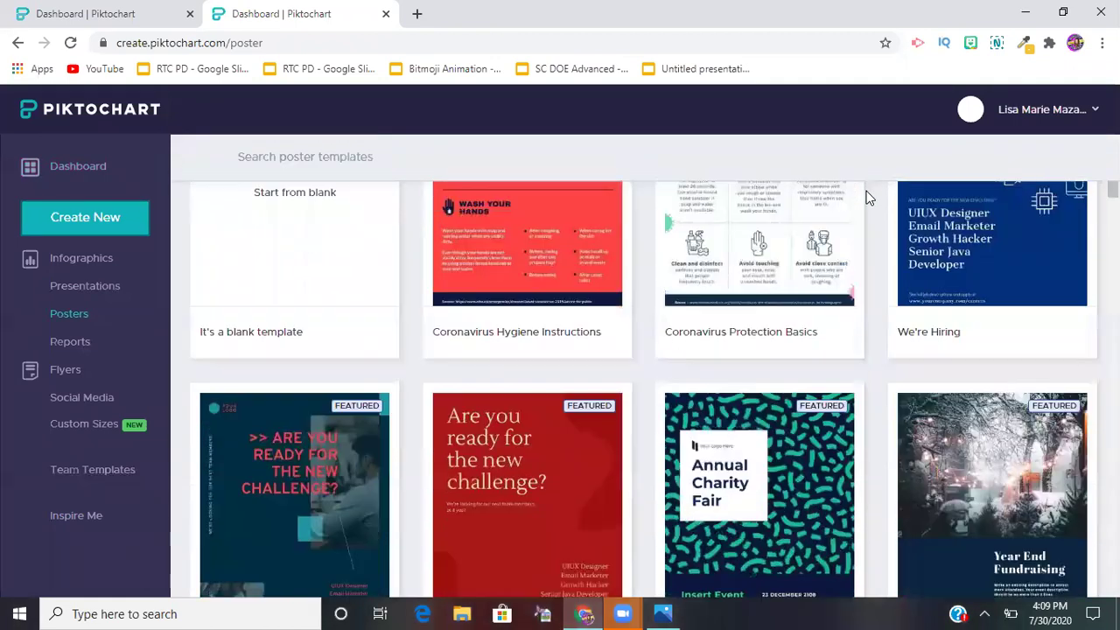
scroll(875, 214, down, 1)
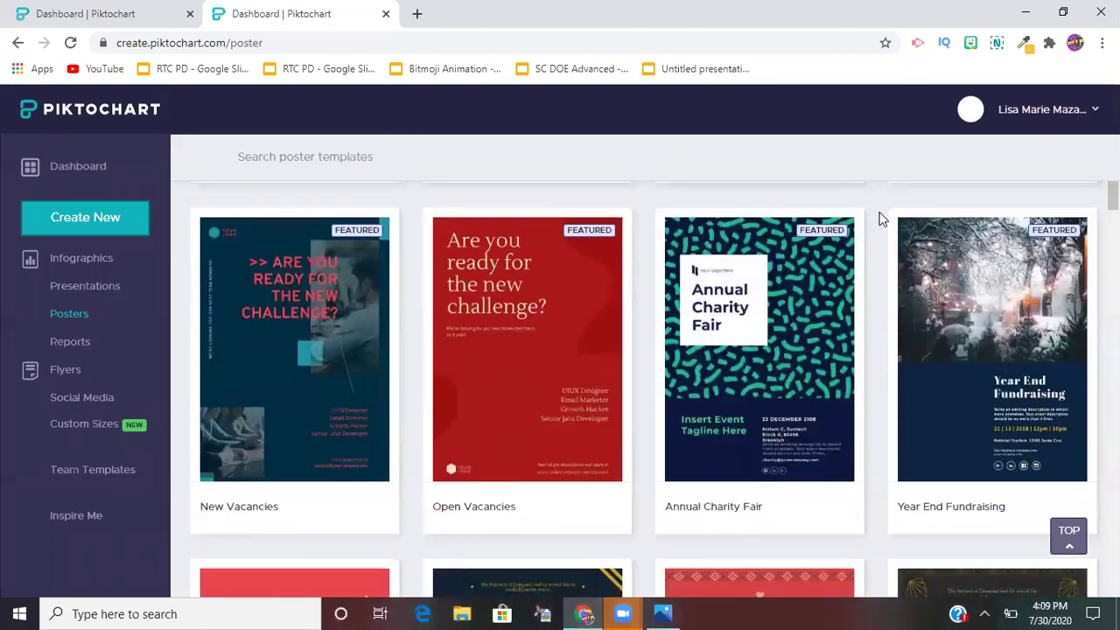
scroll(880, 242, down, 3)
scroll(876, 234, up, 8)
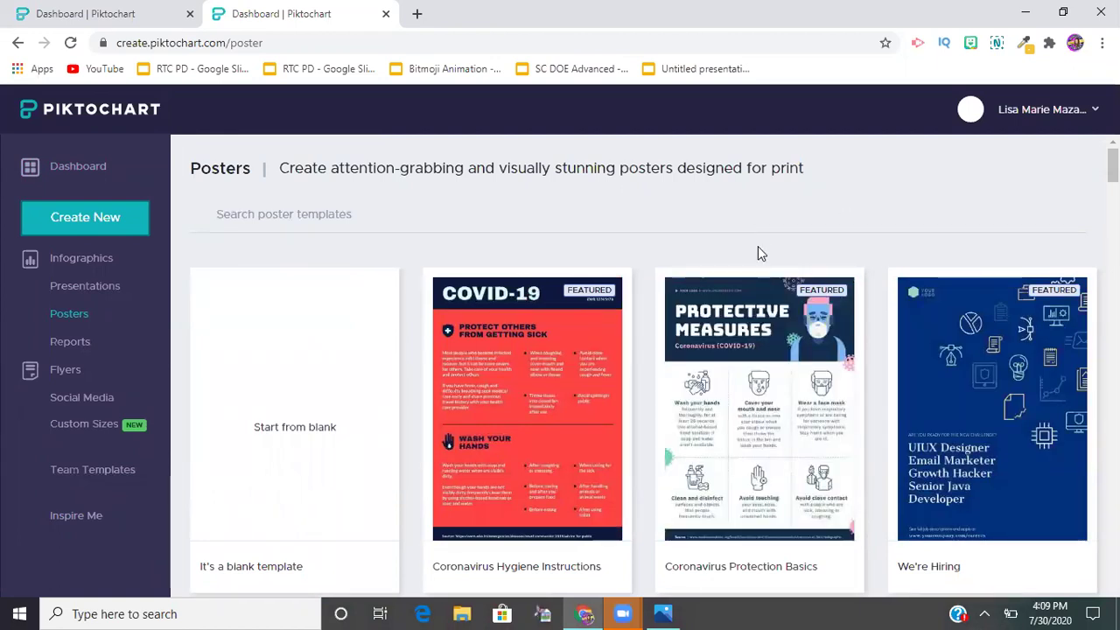
mouse_move(744, 400)
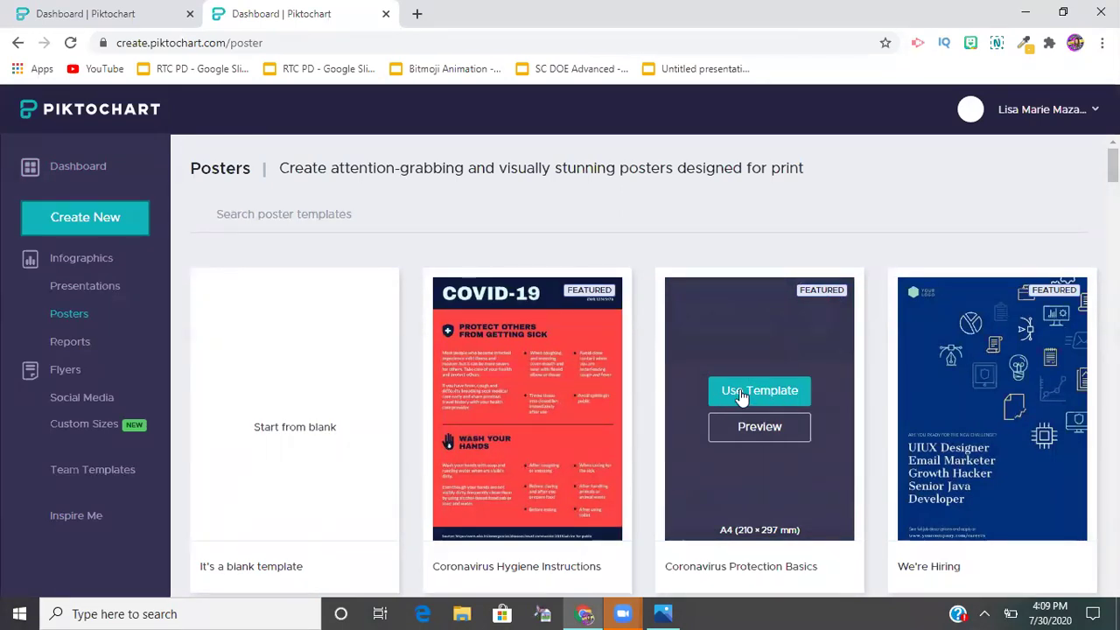
click(740, 393)
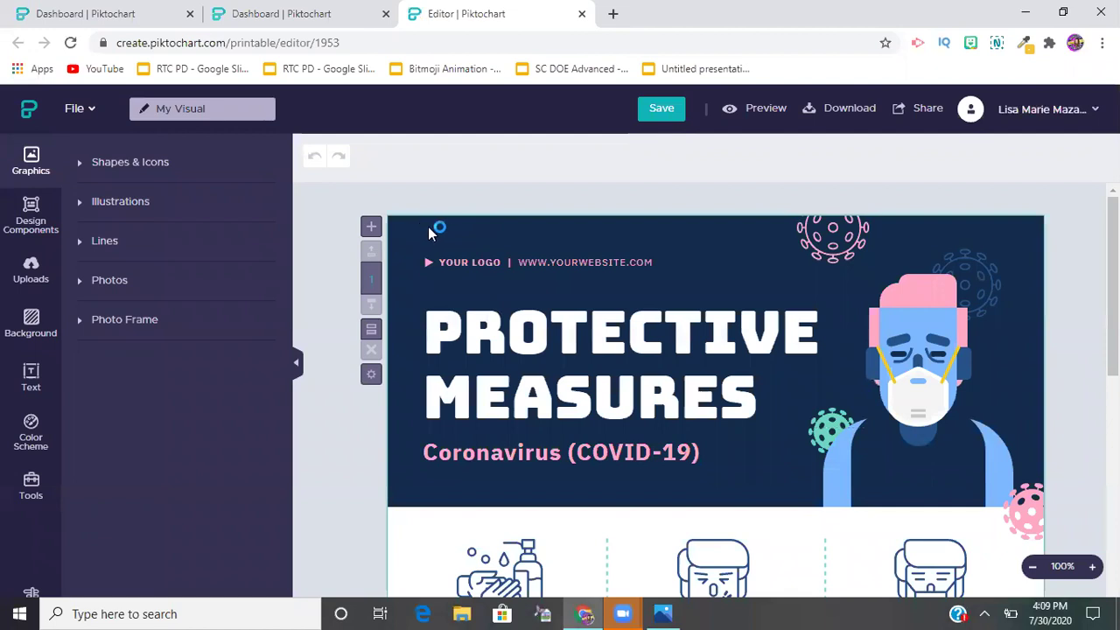
Delete the logo line, title, subtitle, masked figure and virus graphics from the poster's dark blue header.
drag(504, 284, 1028, 512)
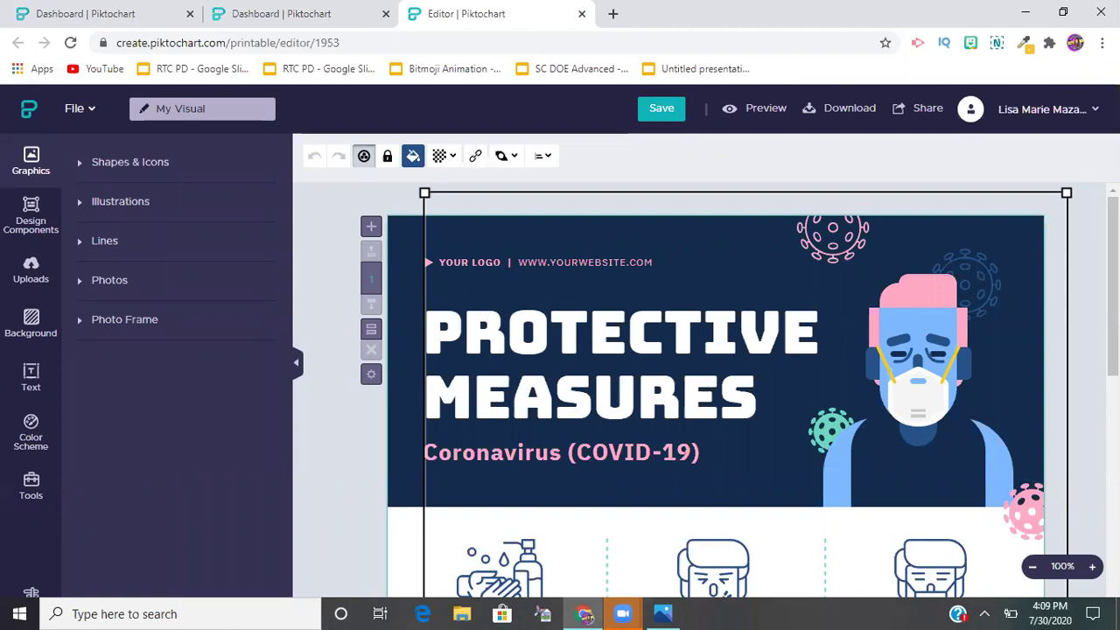
key(Escape)
drag(425, 232, 740, 470)
key(Delete)
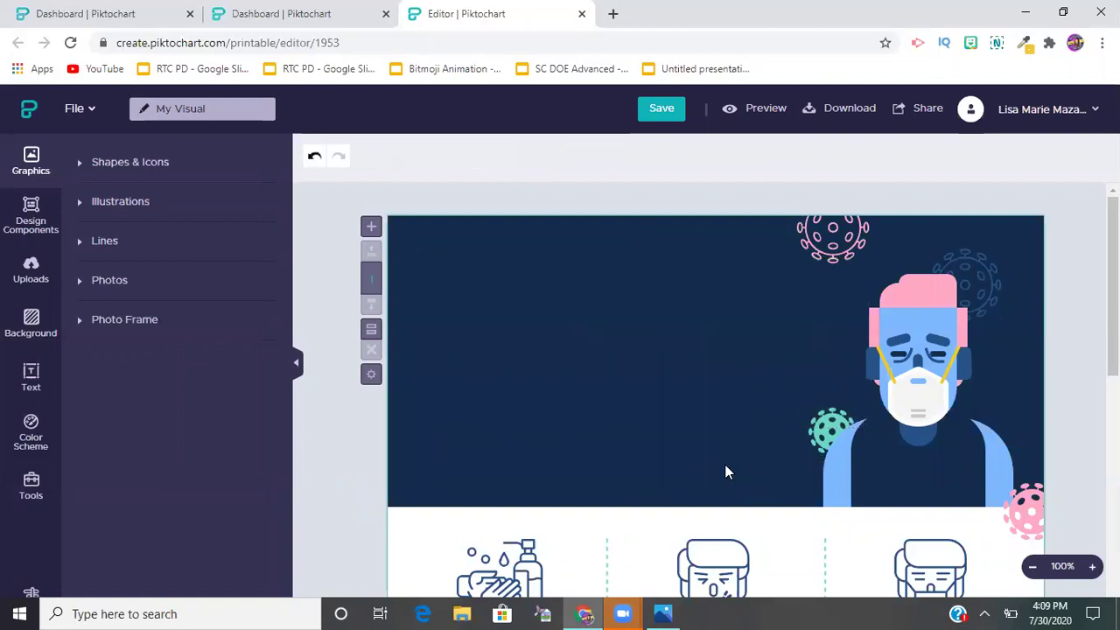
drag(797, 225, 1023, 485)
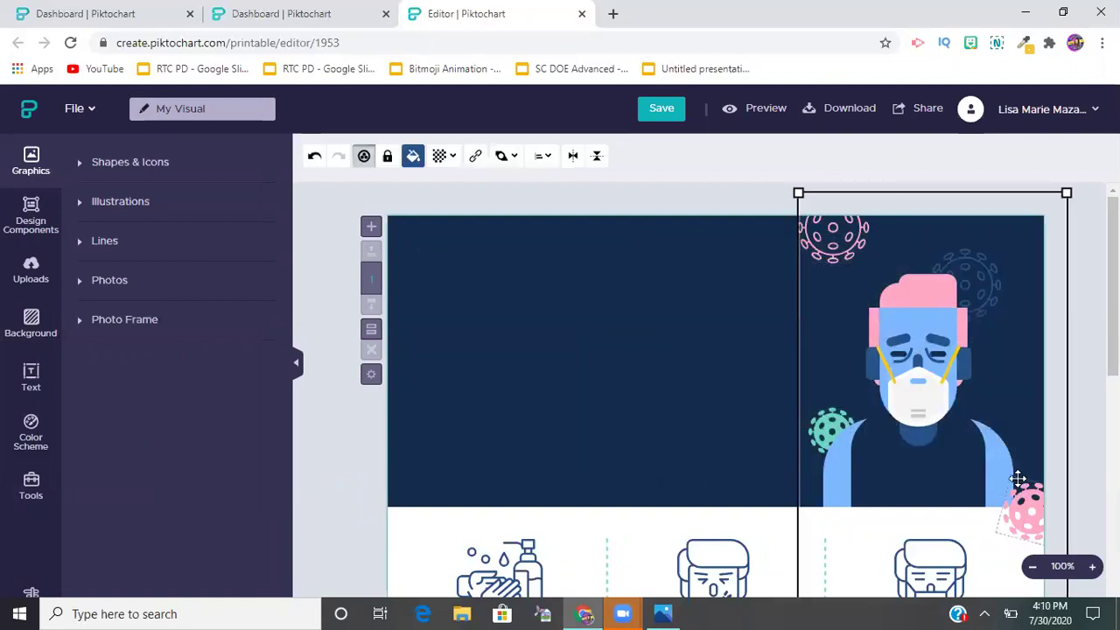
key(Delete)
Delete the "Wash your hands" and "Cover your mouth and nose" blocks, including their icons and text.
scroll(665, 330, down, 3)
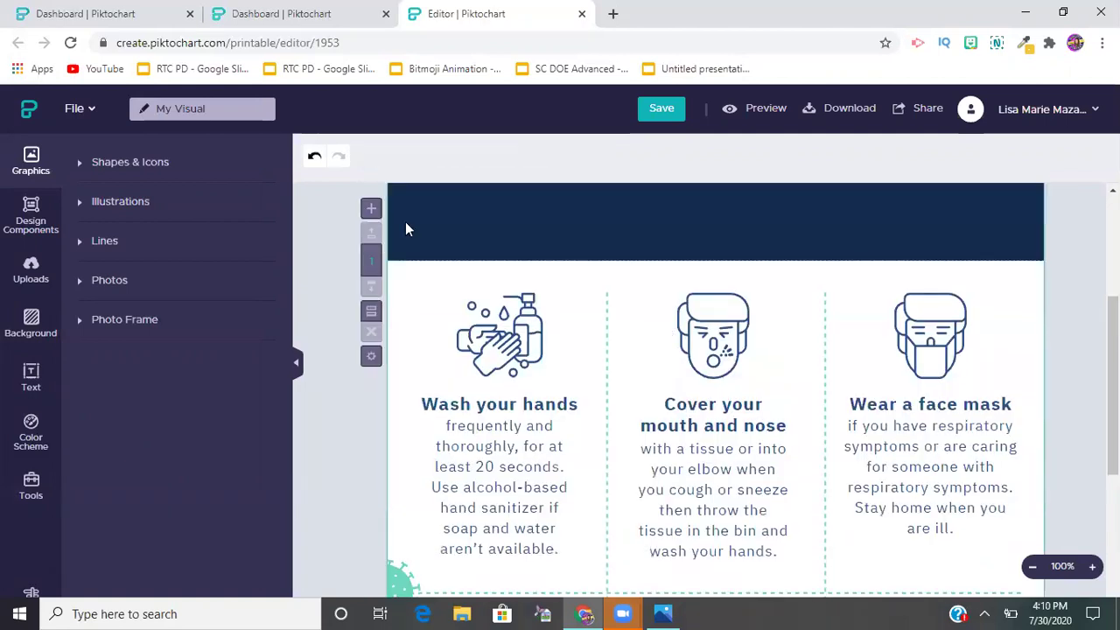
drag(415, 277, 588, 564)
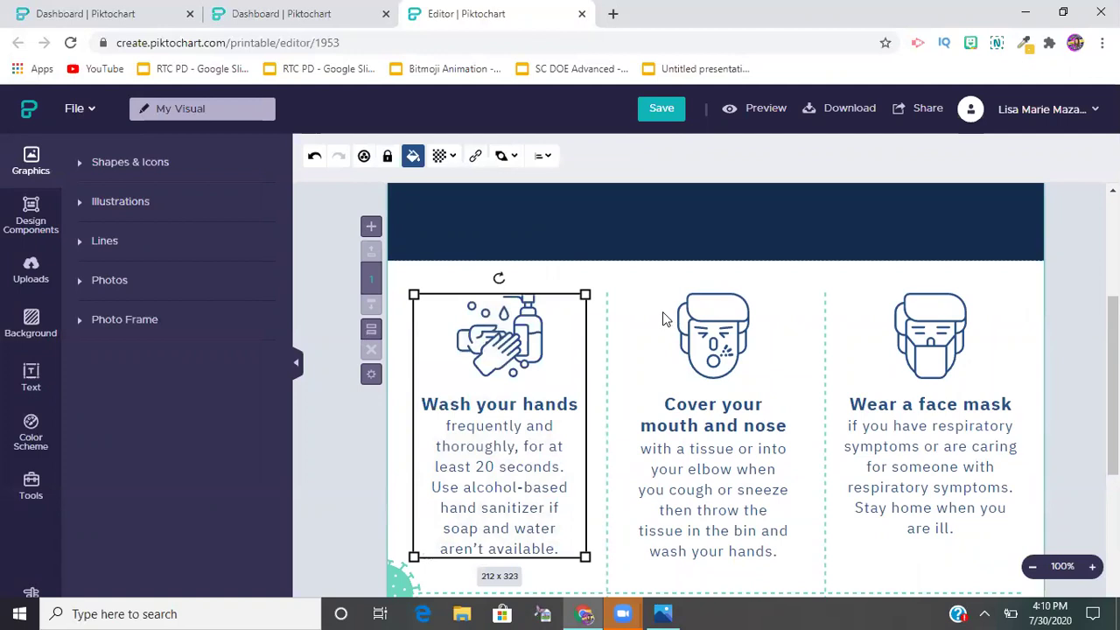
key(Delete)
drag(658, 287, 710, 467)
key(Delete)
Remove the "Wear a face mask" block by clearing its description and heading and deleting the masked face icon.
drag(878, 373, 960, 527)
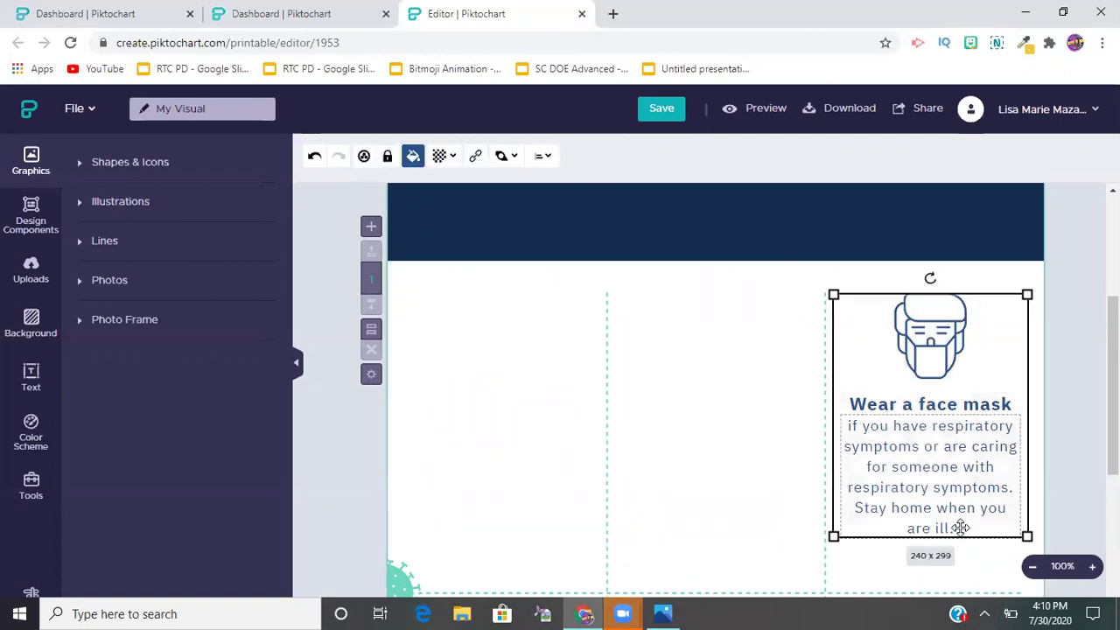
click(954, 473)
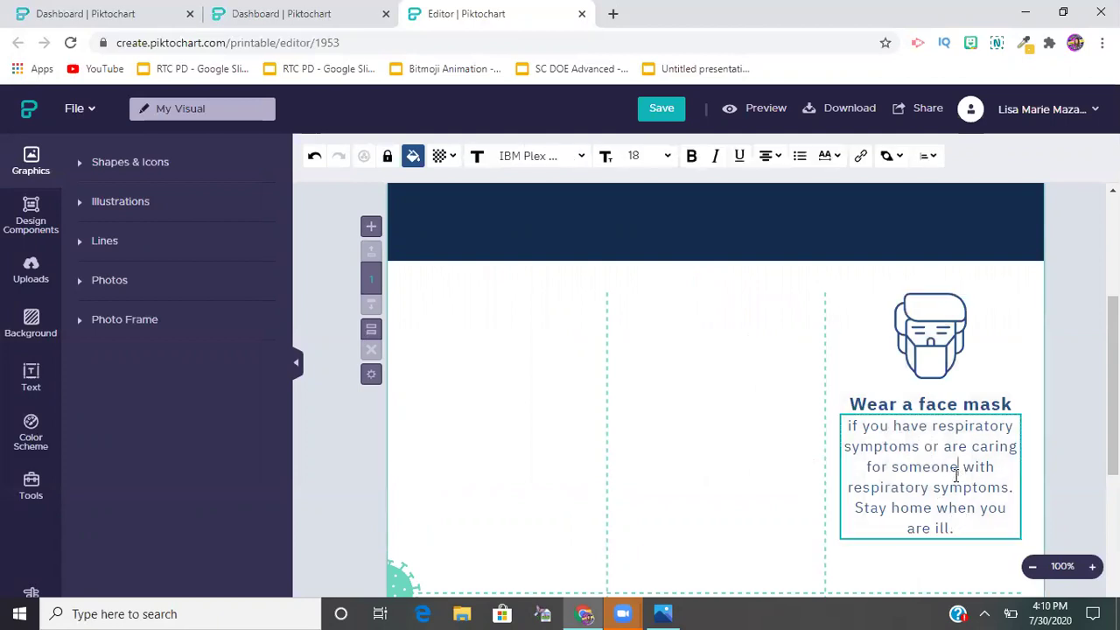
drag(967, 524, 840, 426)
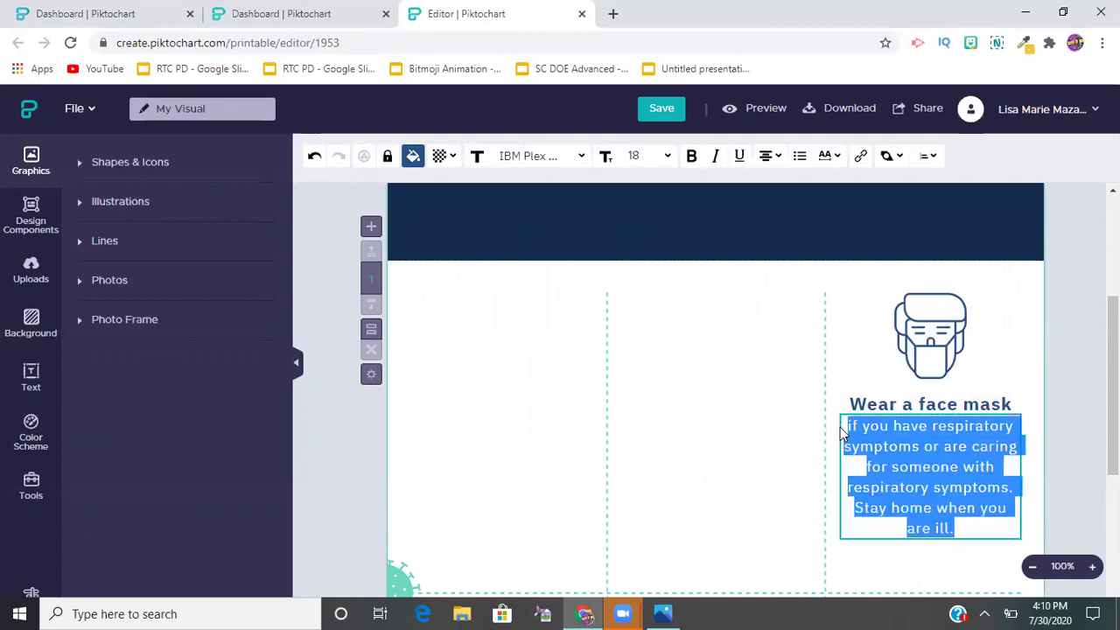
key(BackSpace)
key(Escape)
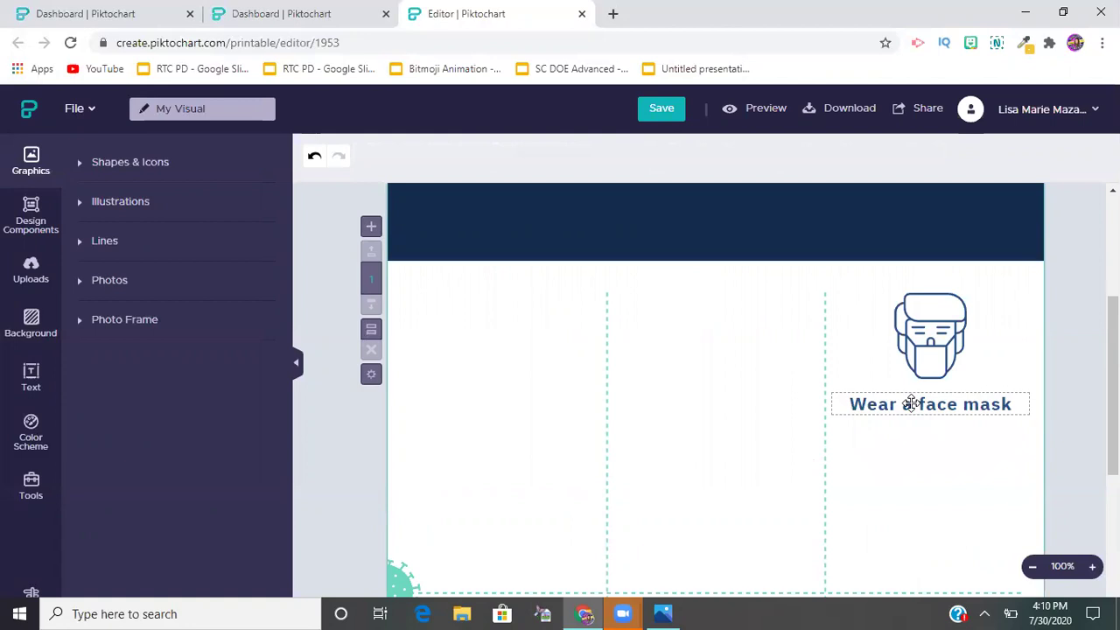
click(910, 402)
triple_click(910, 404)
key(BackSpace)
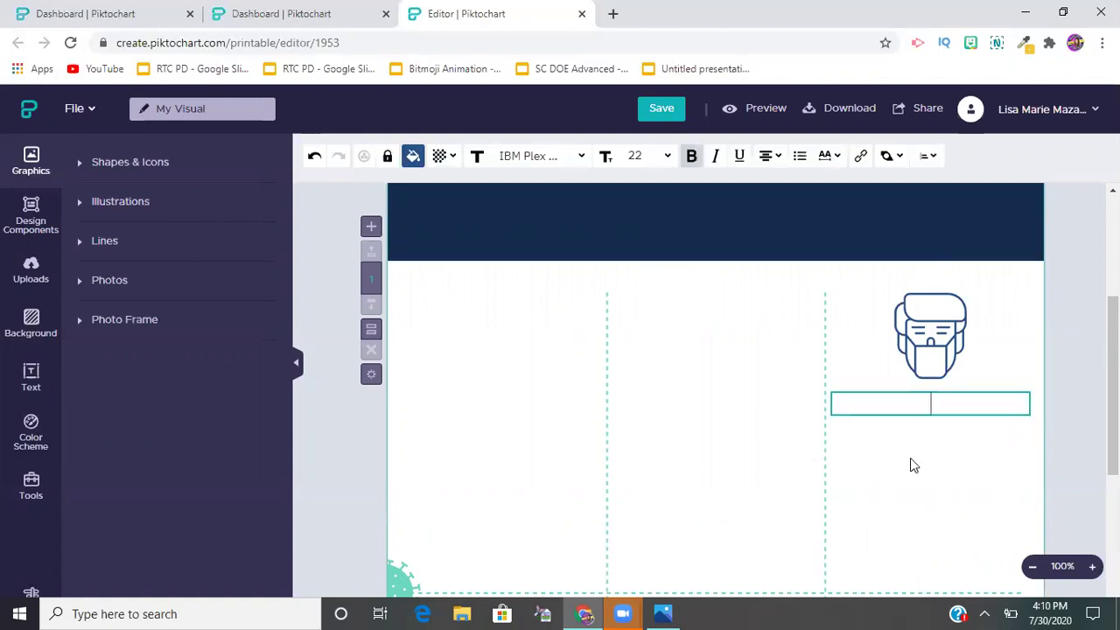
click(915, 513)
click(916, 340)
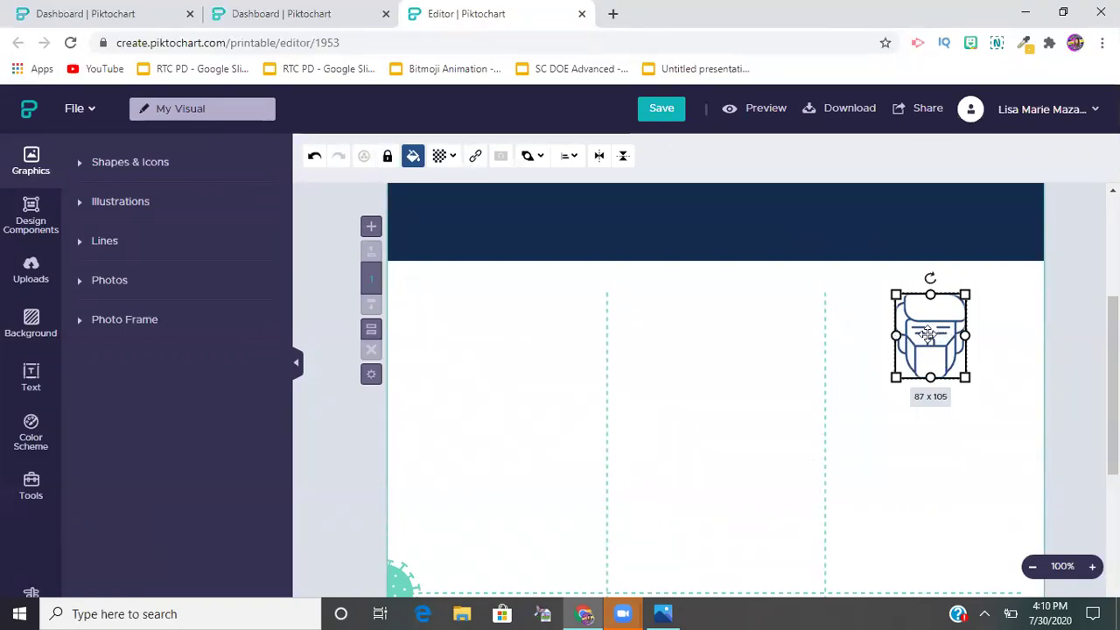
key(Delete)
Delete the green virus graphic and the "Clean and disinfect" and "Avoid touching" blocks from the lower row.
scroll(883, 362, down, 4)
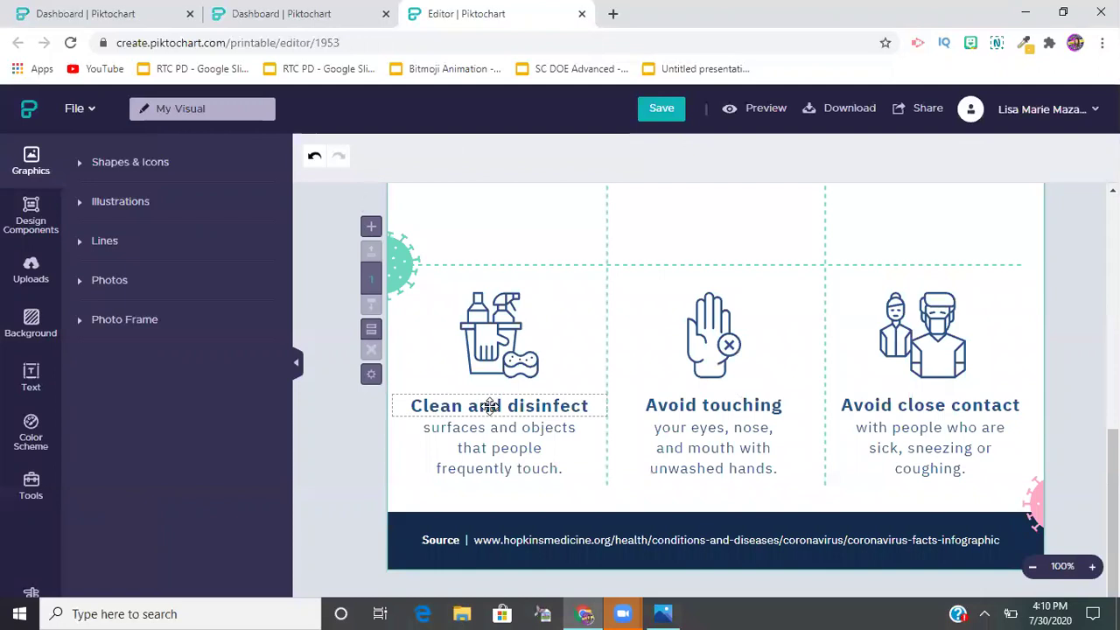
click(490, 404)
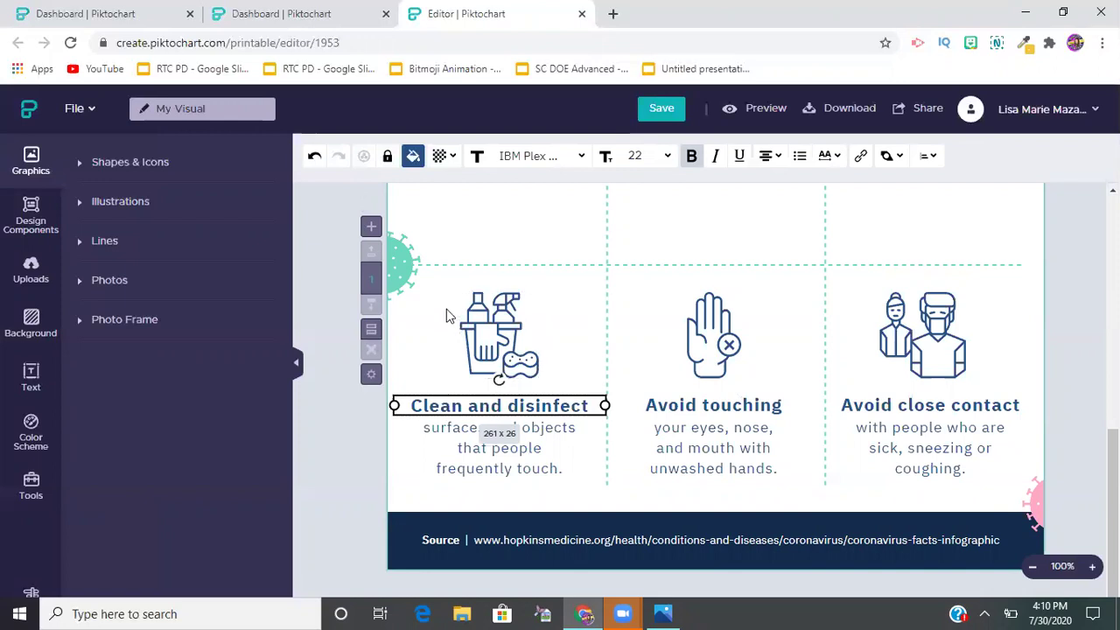
click(394, 273)
key(Delete)
drag(427, 311, 557, 477)
key(Delete)
drag(660, 285, 765, 470)
key(Delete)
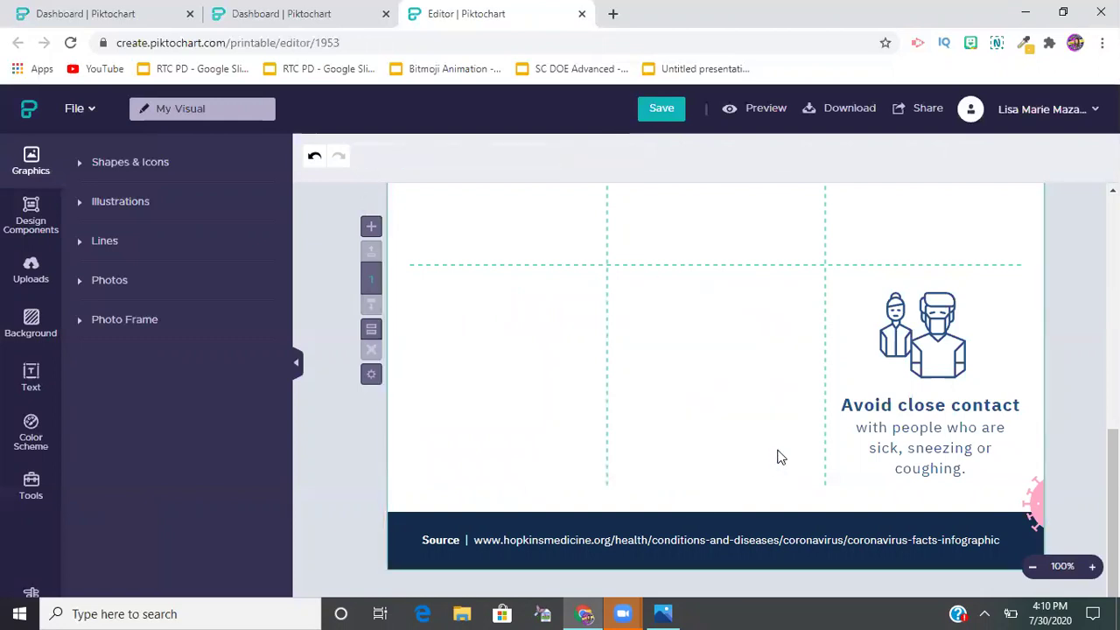
Delete the "Avoid close contact" block and the pink virus graphic beside the footer.
drag(861, 286, 990, 503)
key(Delete)
click(1029, 501)
key(Delete)
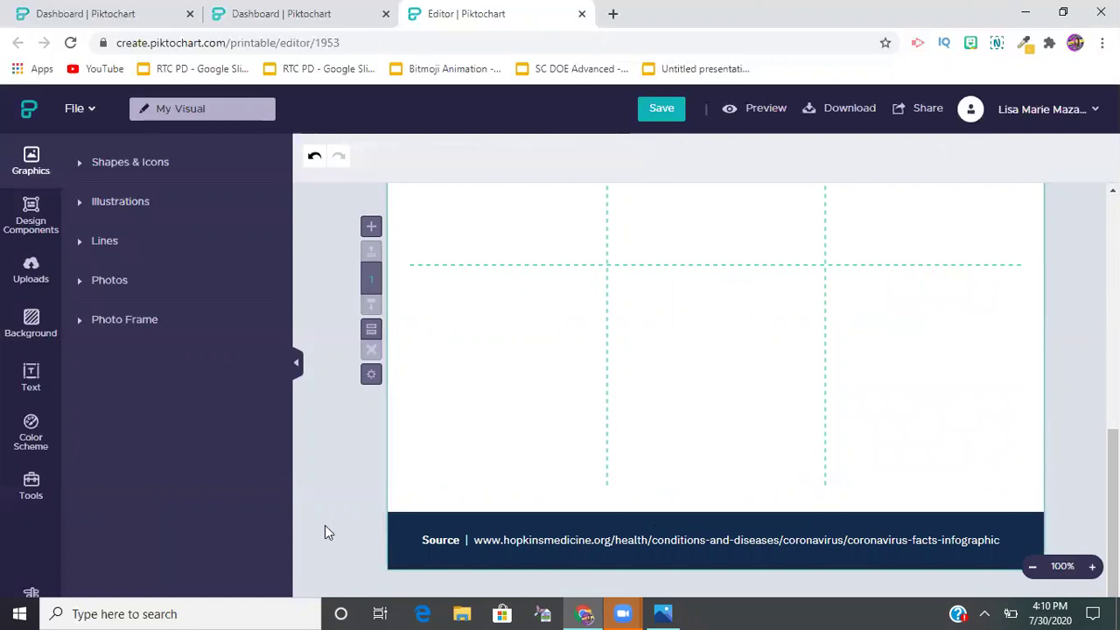
Delete the source citation text from the dark footer band of the poster.
drag(419, 531, 417, 532)
key(Delete)
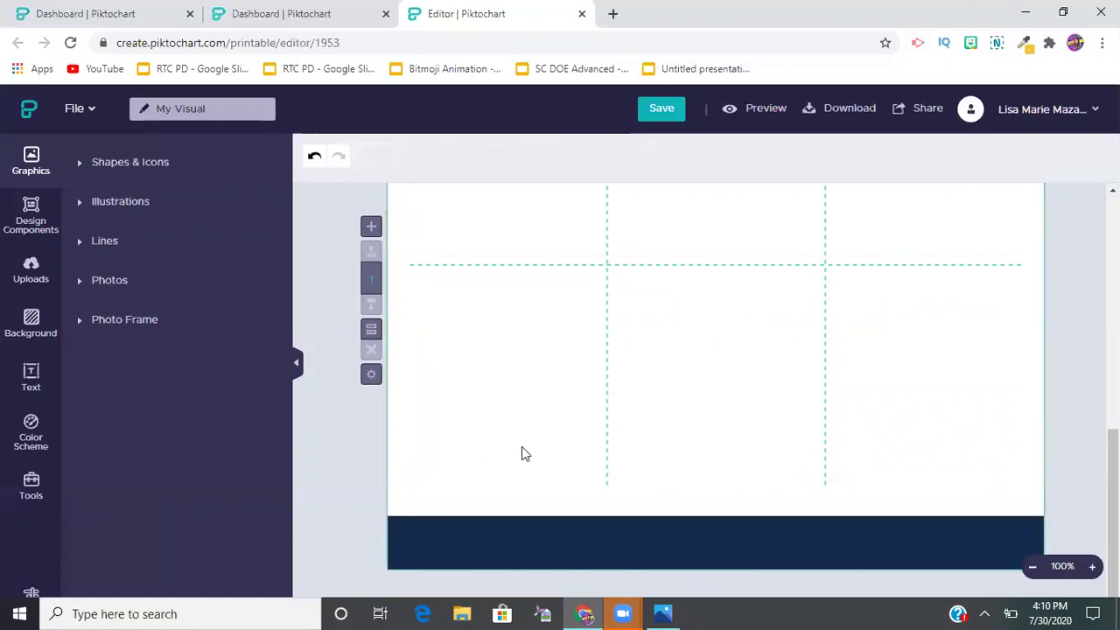
Try the built-in Purple, Turquoise and Red color schemes on the poster and settle on Turquoise.
scroll(521, 454, up, 10)
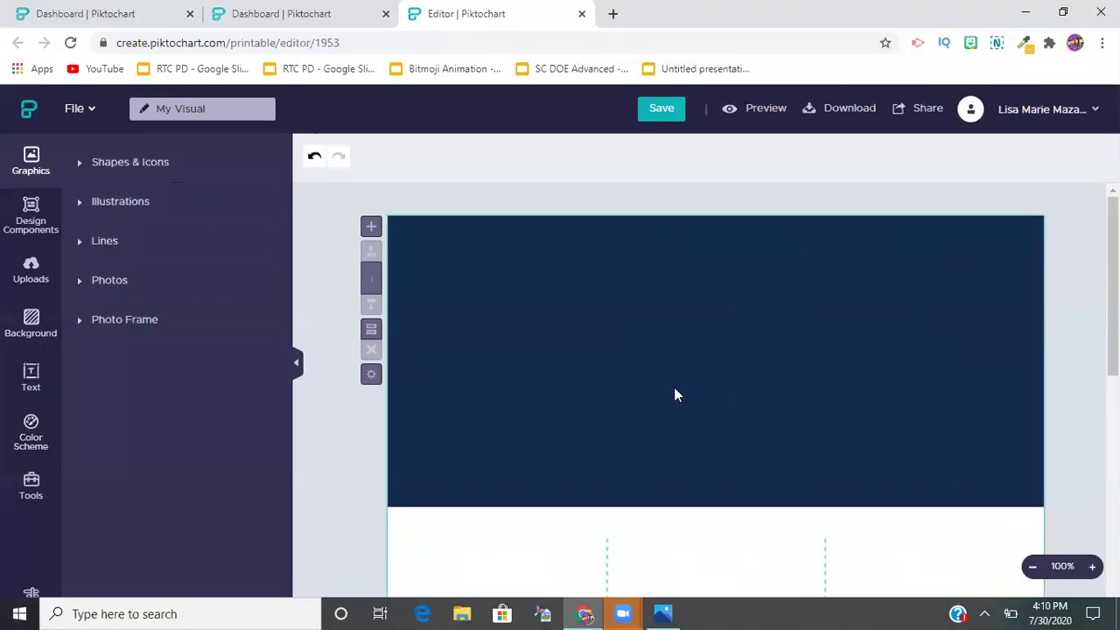
click(31, 437)
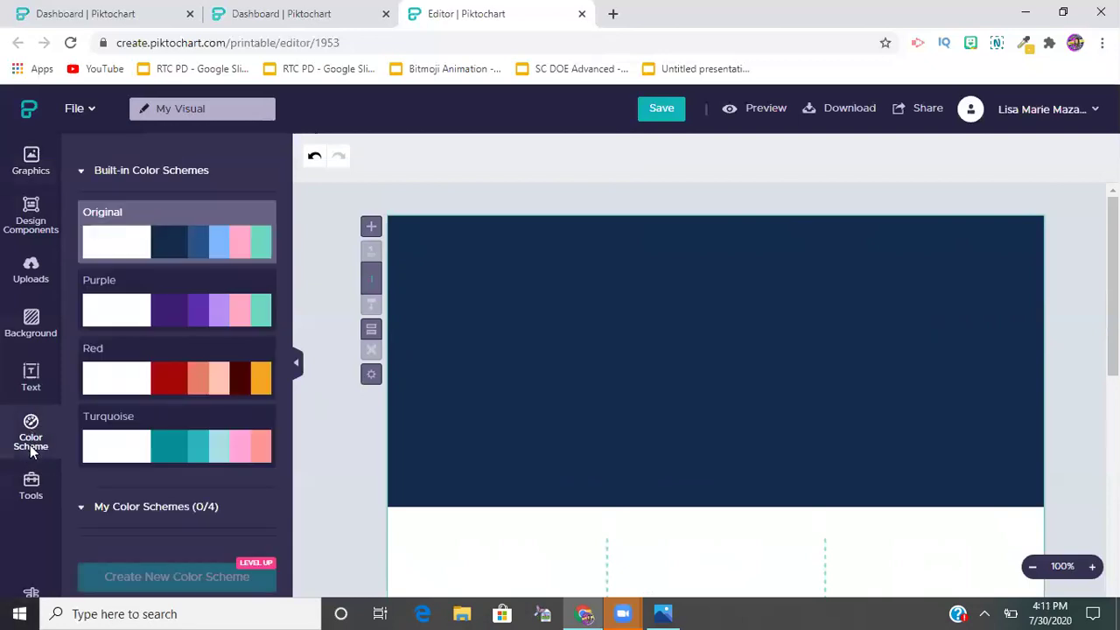
click(168, 313)
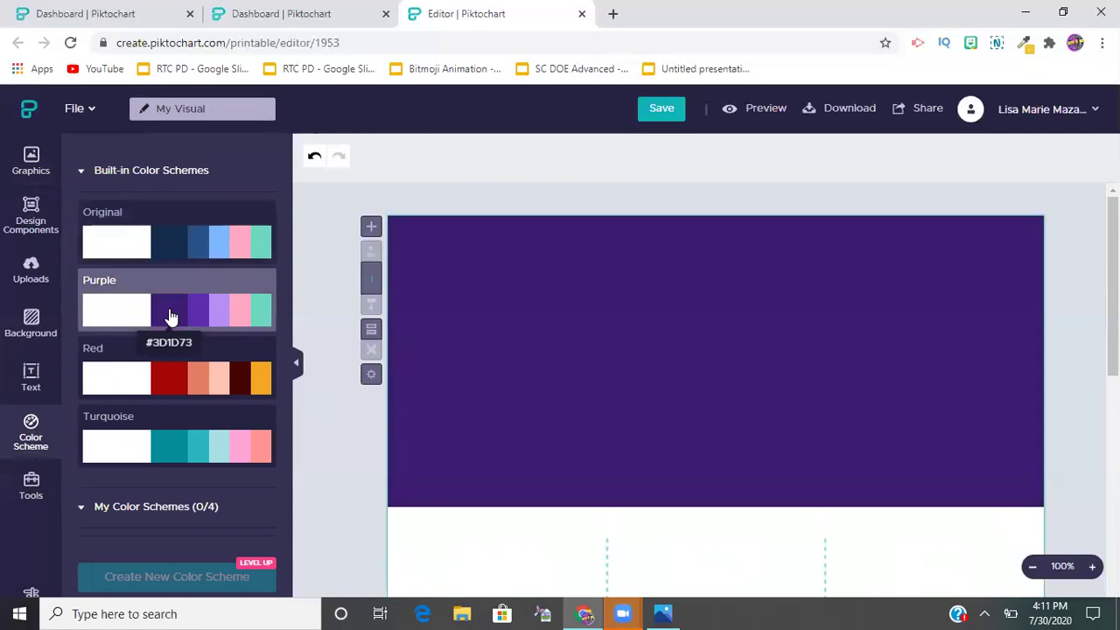
scroll(450, 374, down, 5)
scroll(455, 371, up, 5)
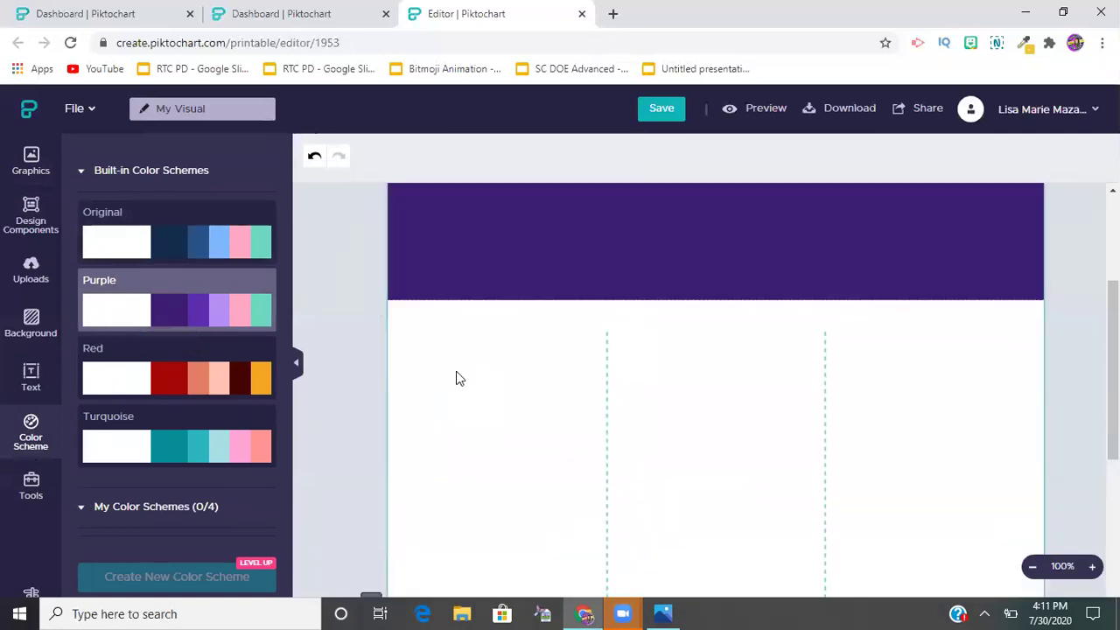
click(157, 446)
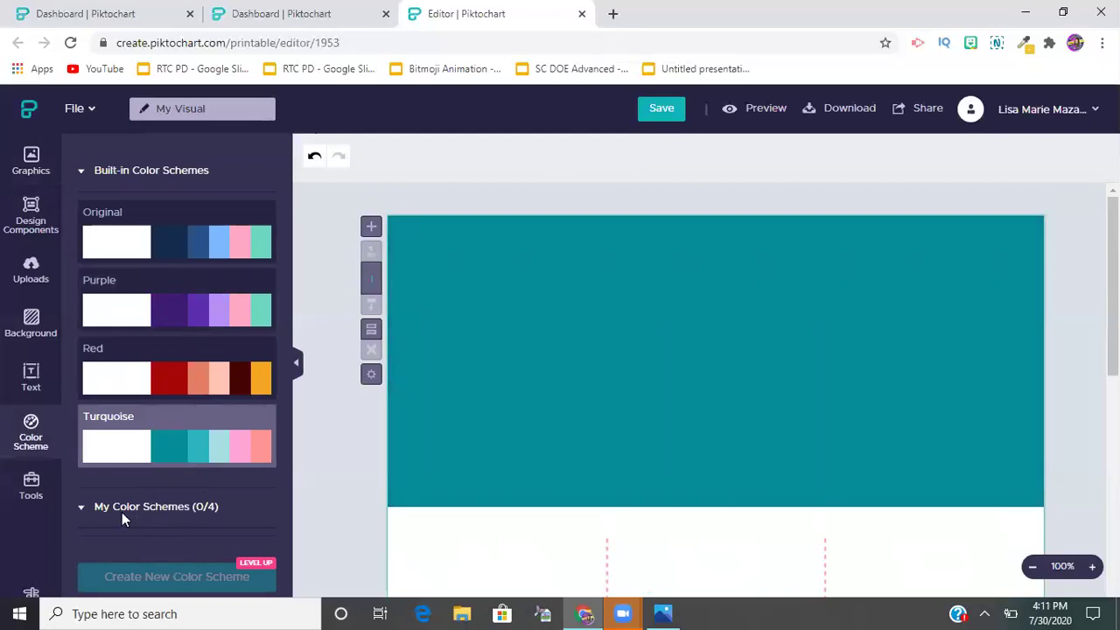
click(166, 379)
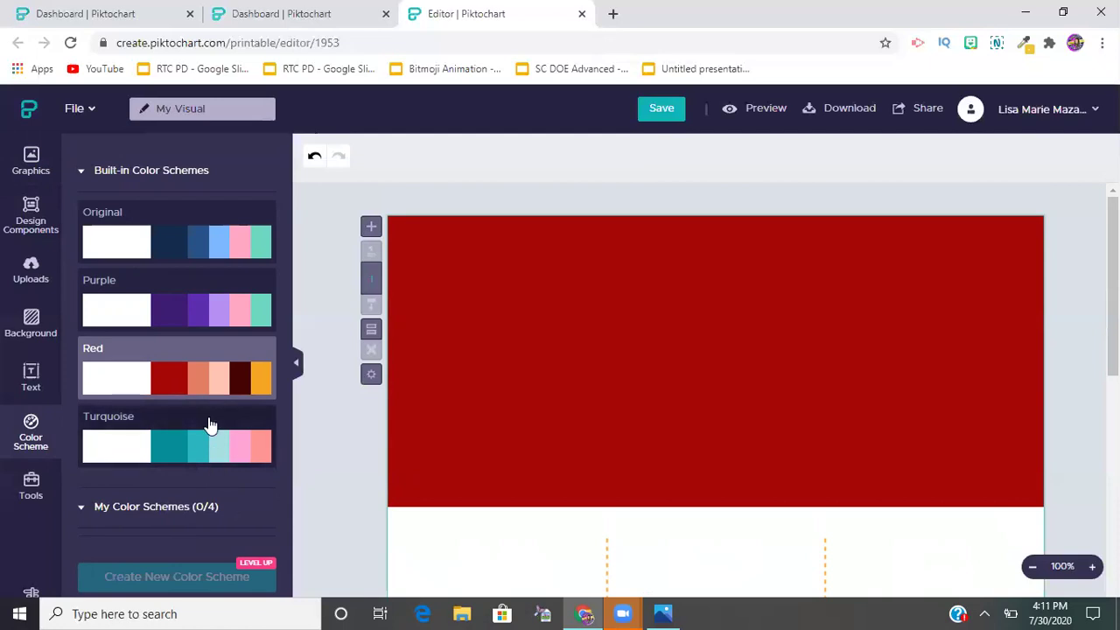
click(195, 445)
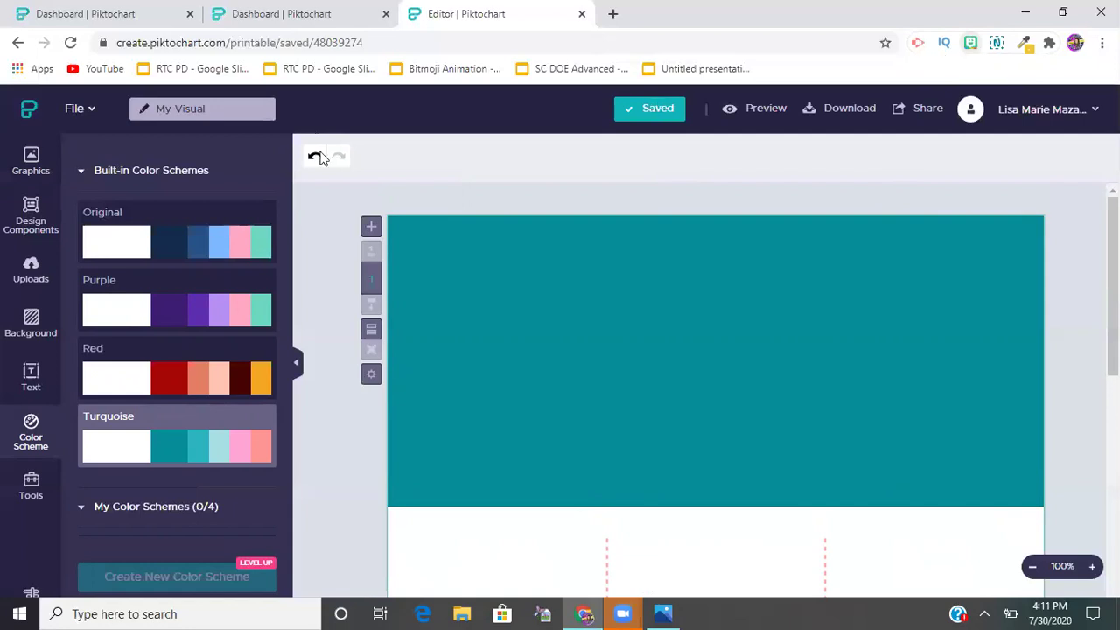
Browse the Bitmoji extension's collection and view the image options for the "World's Best Try-er" Bitmoji.
click(969, 44)
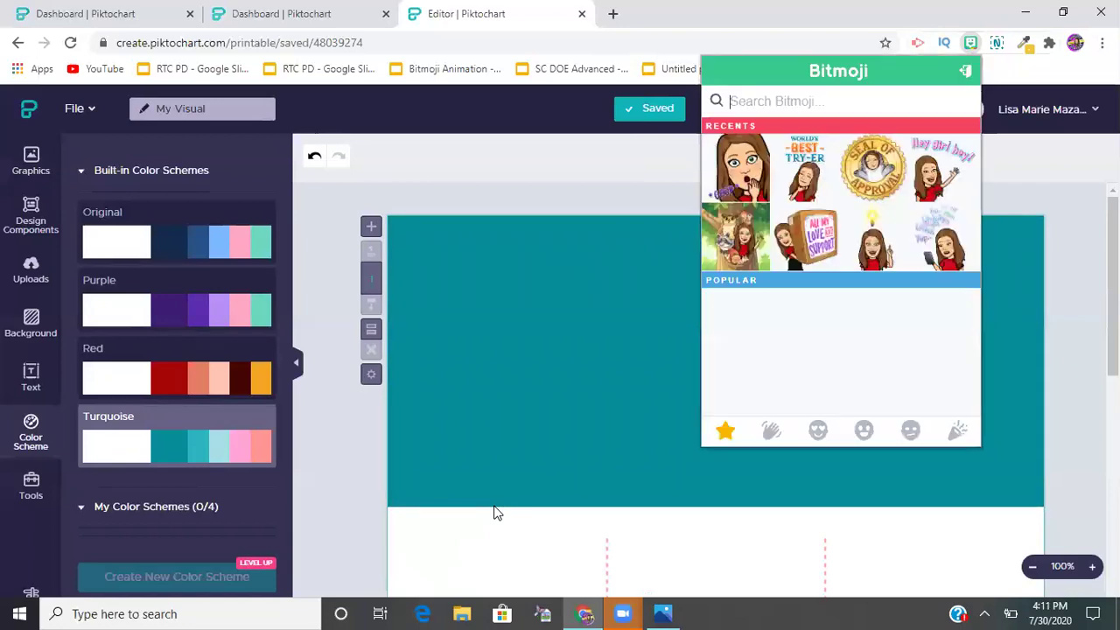
click(484, 371)
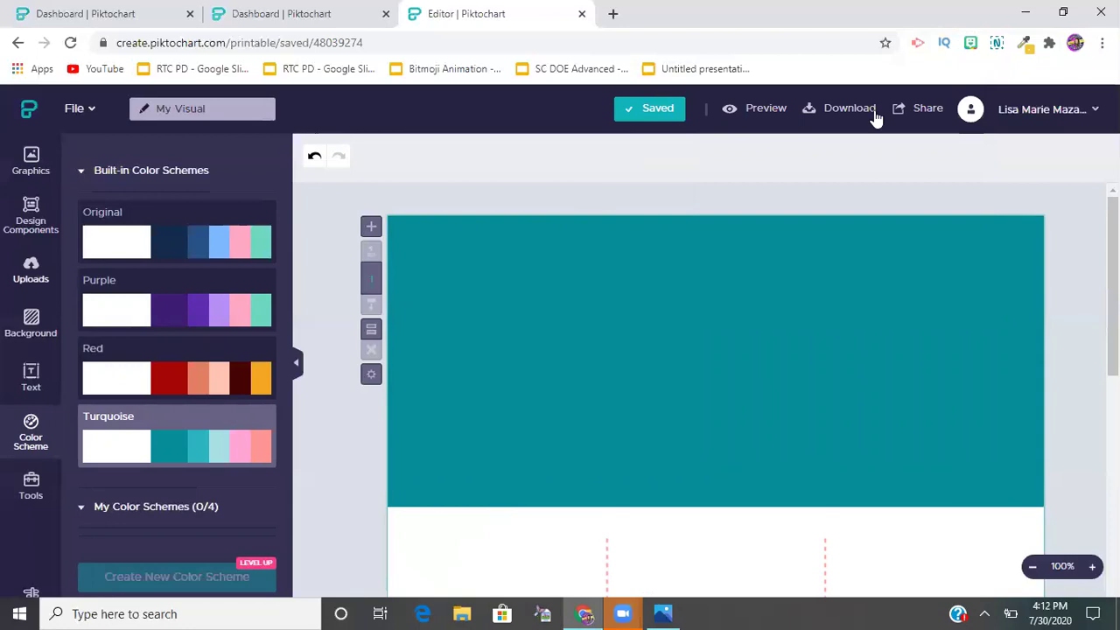
click(971, 44)
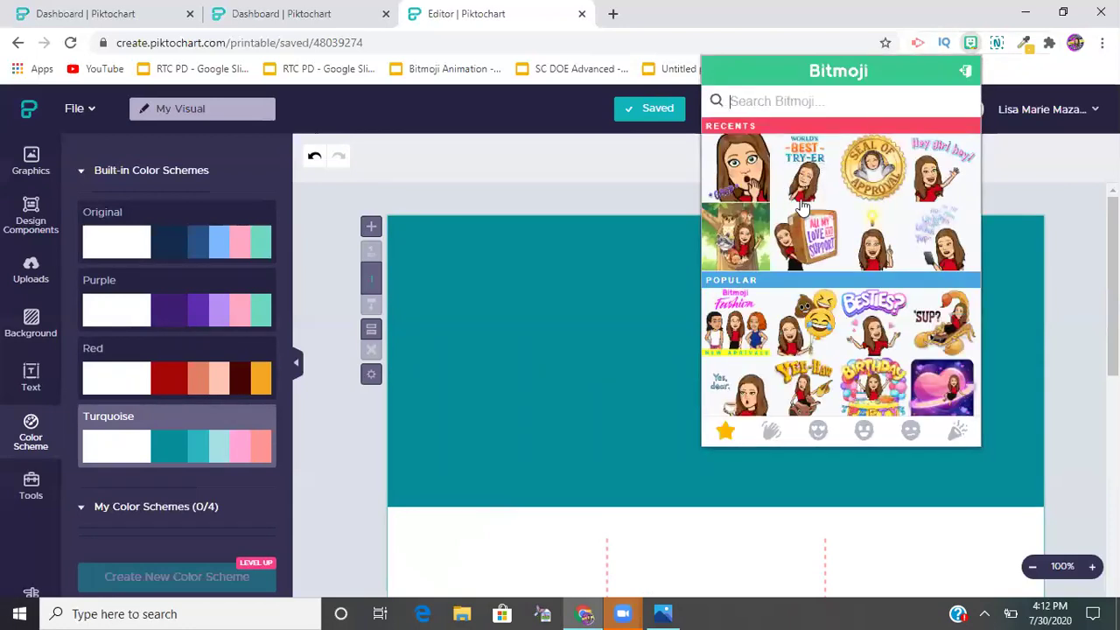
right_click(801, 163)
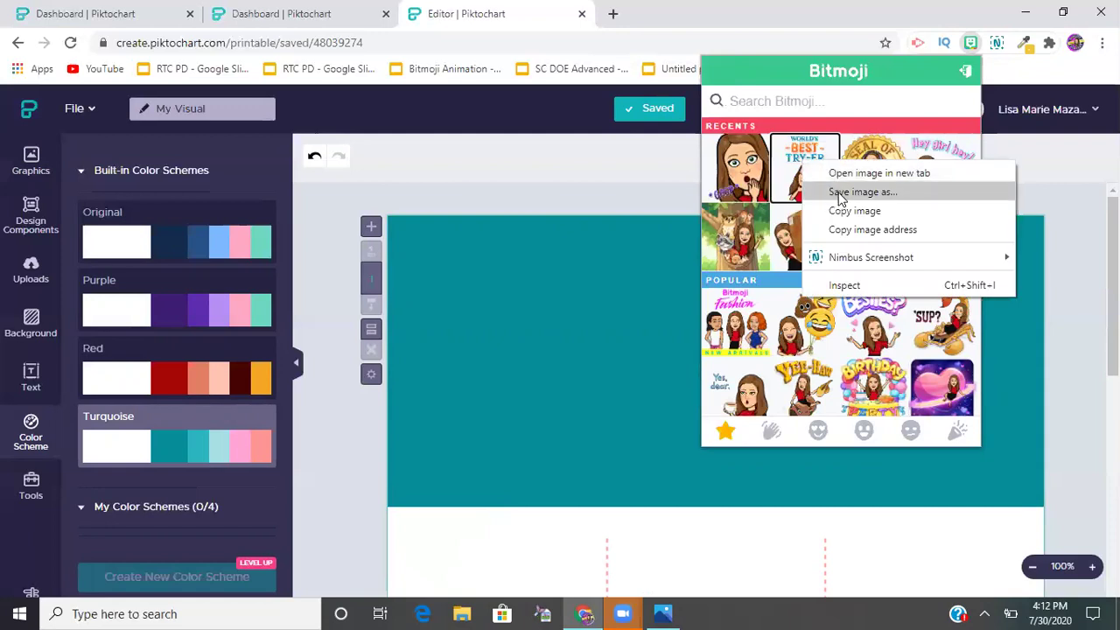
click(656, 185)
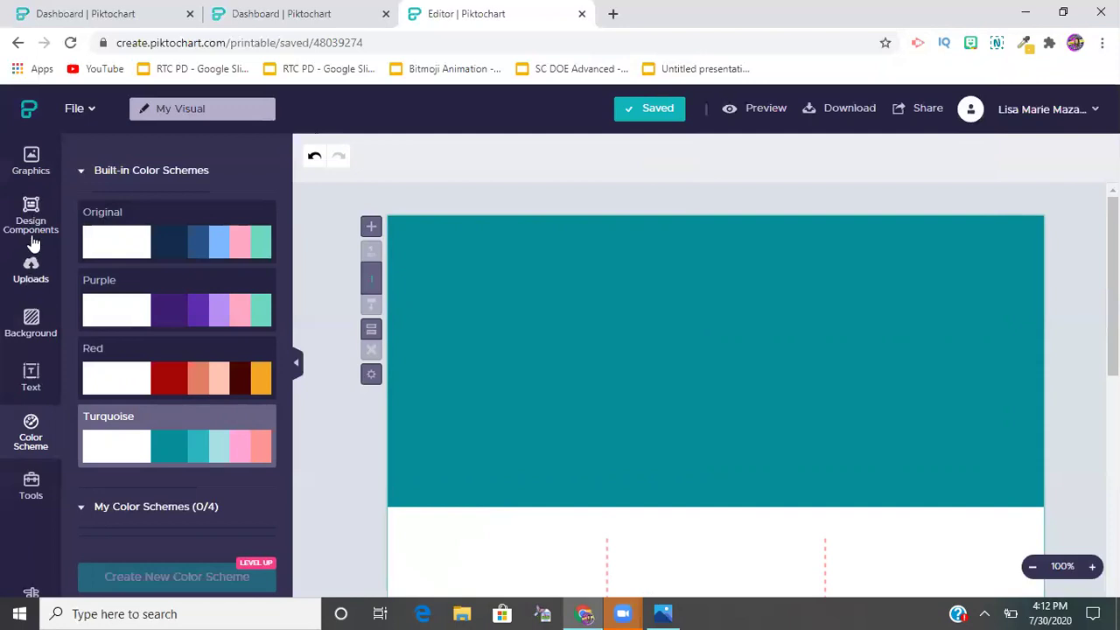
Look through the uploaded Bitmoji images and the image files in the Downloads folder that can be uploaded.
click(31, 272)
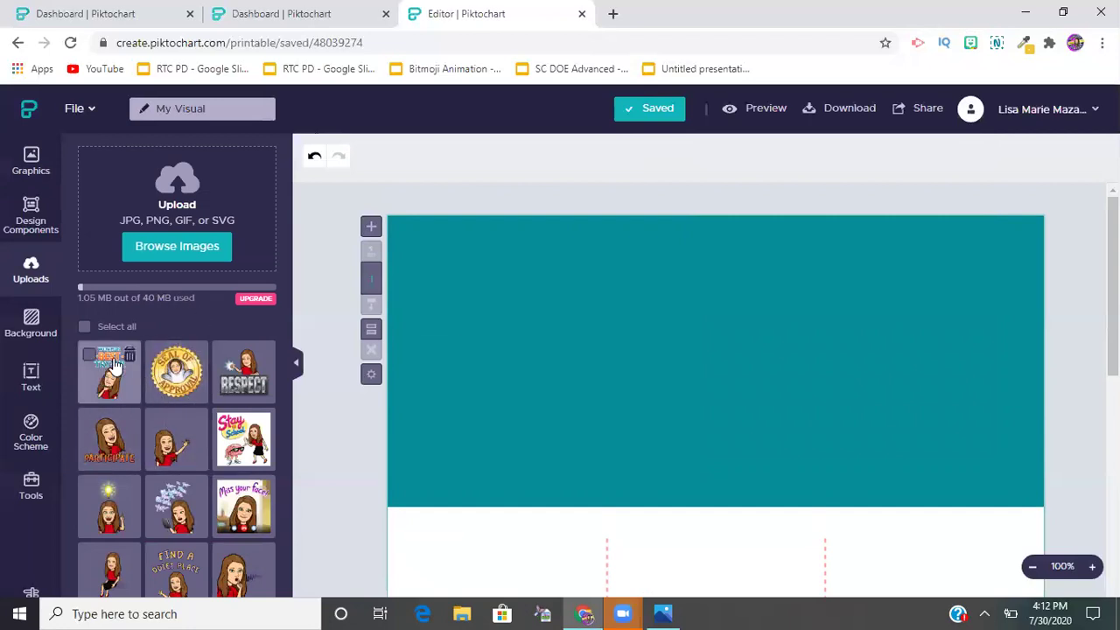
scroll(174, 420, down, 1)
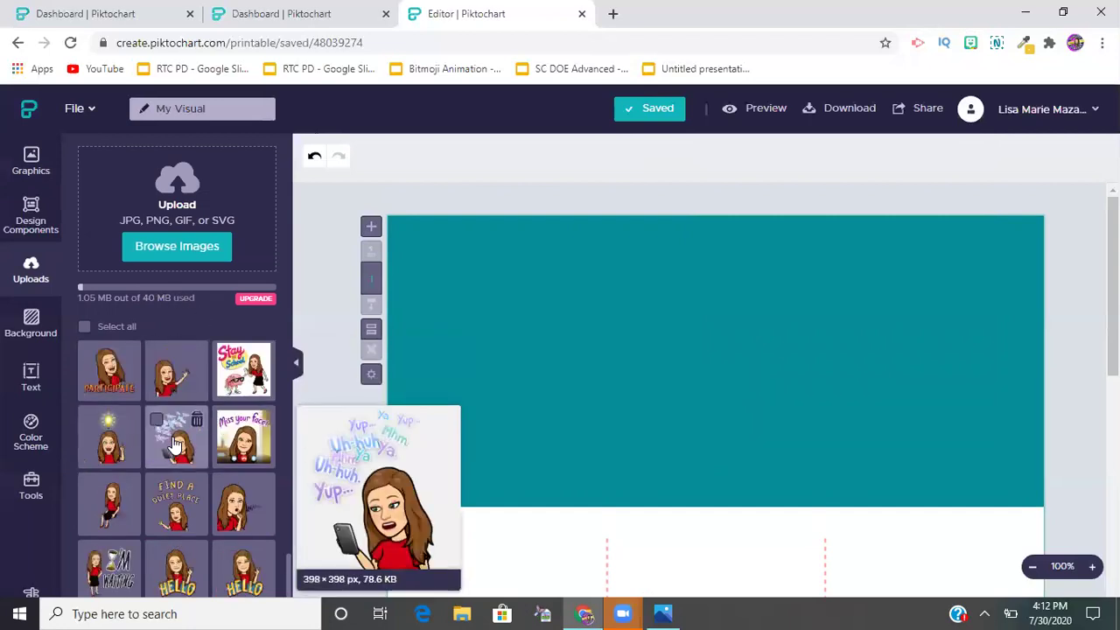
scroll(178, 520, up, 1)
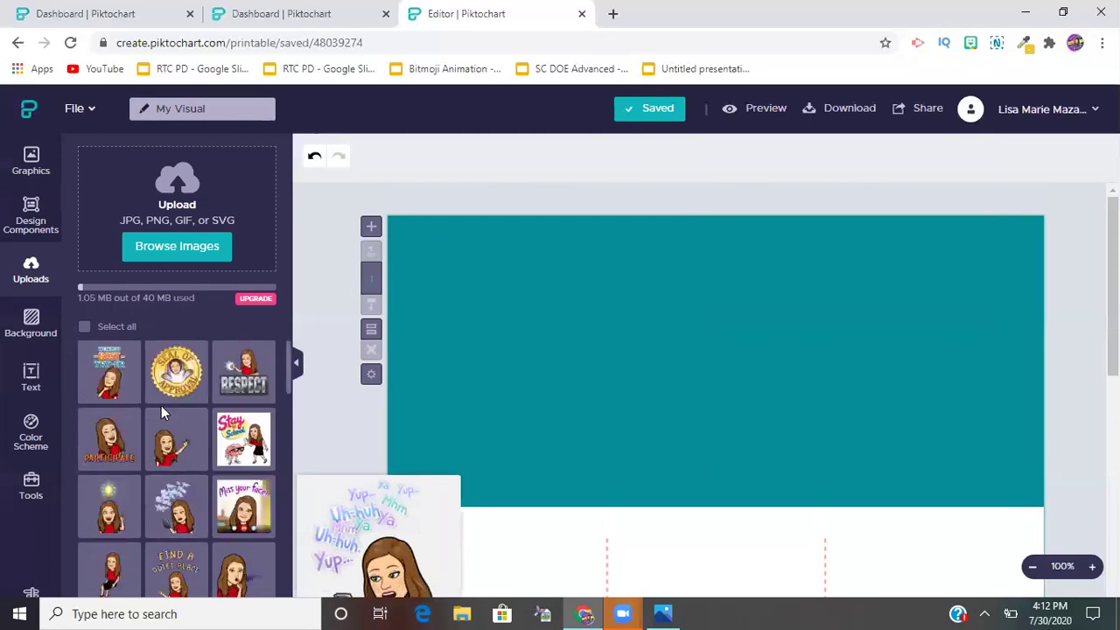
scroll(175, 437, down, 1)
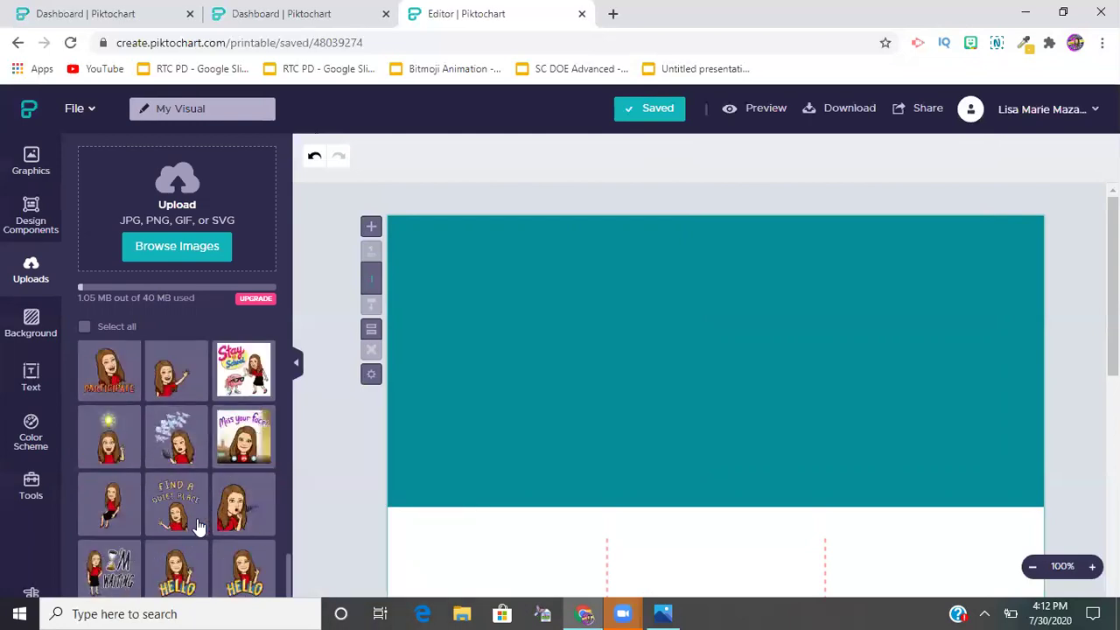
scroll(197, 525, up, 1)
mouse_move(158, 396)
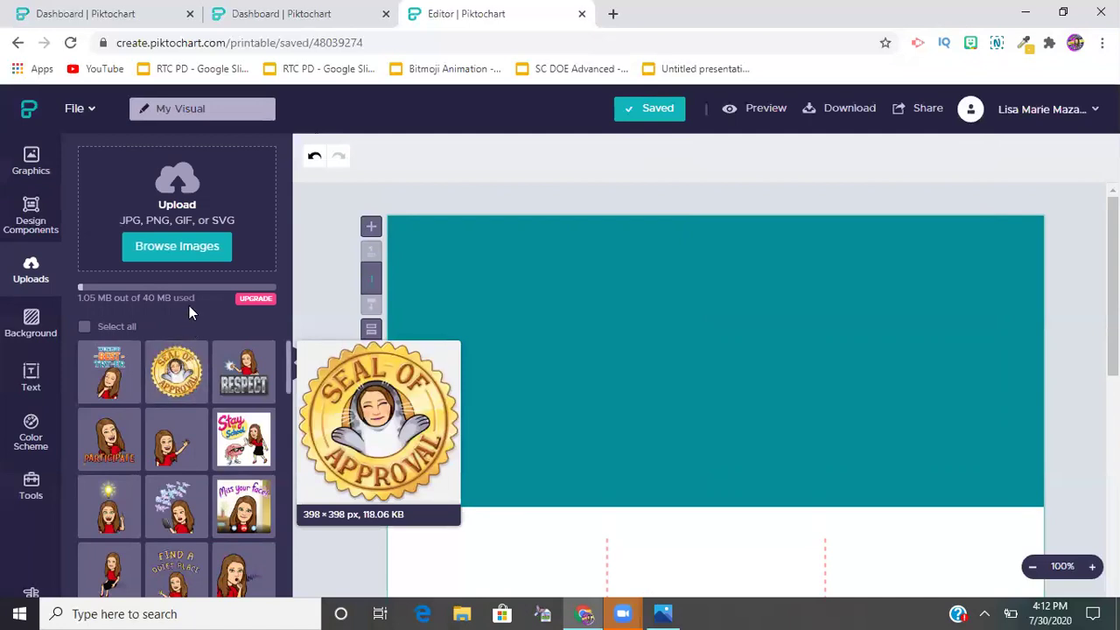
click(182, 253)
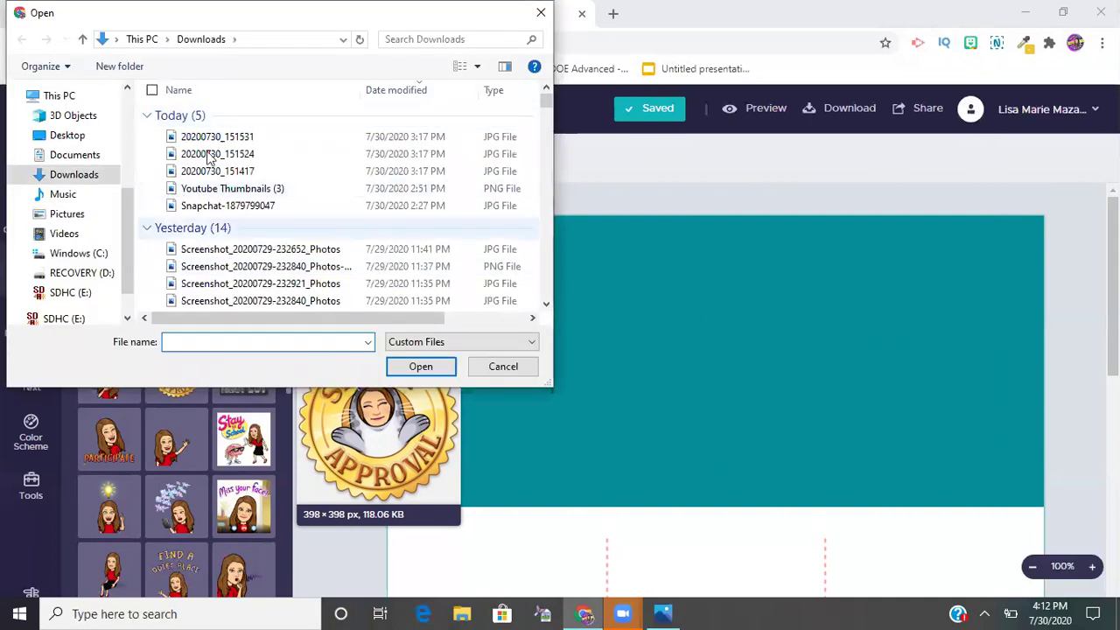
click(540, 12)
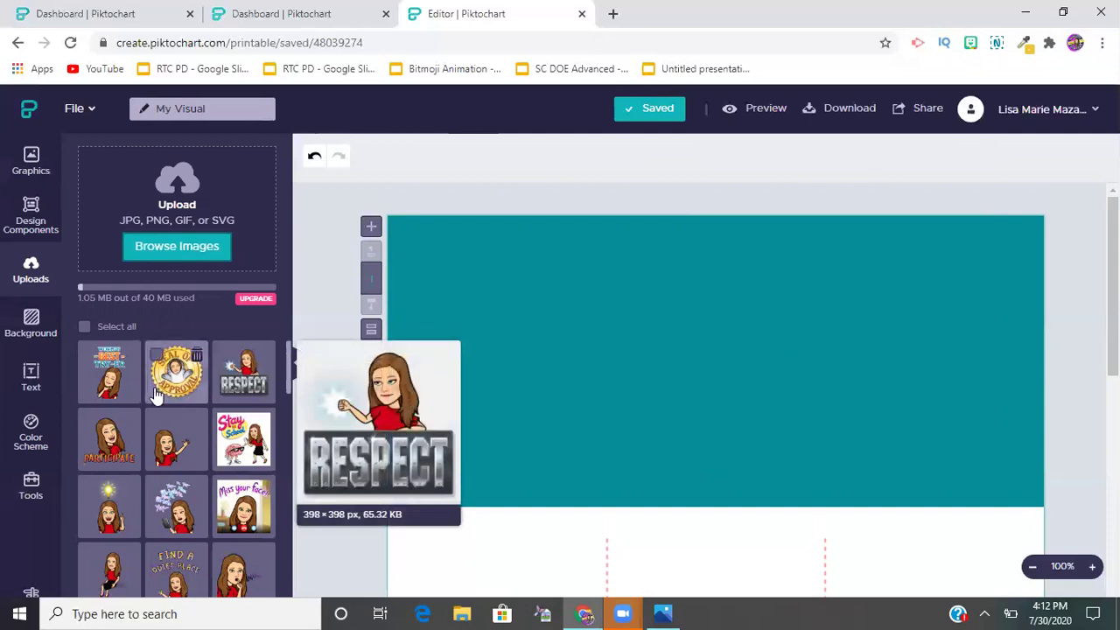
Place the uploaded waving "HELLO" Bitmoji on the right side of the header, scaled to about 296 x 298.
scroll(194, 516, down, 1)
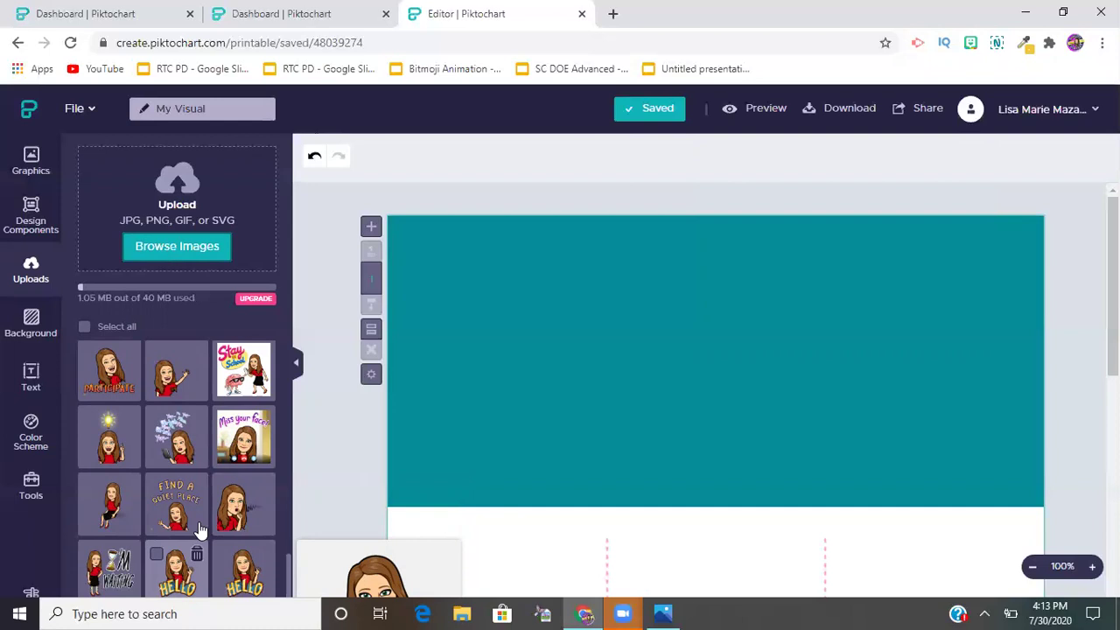
drag(199, 529, 906, 409)
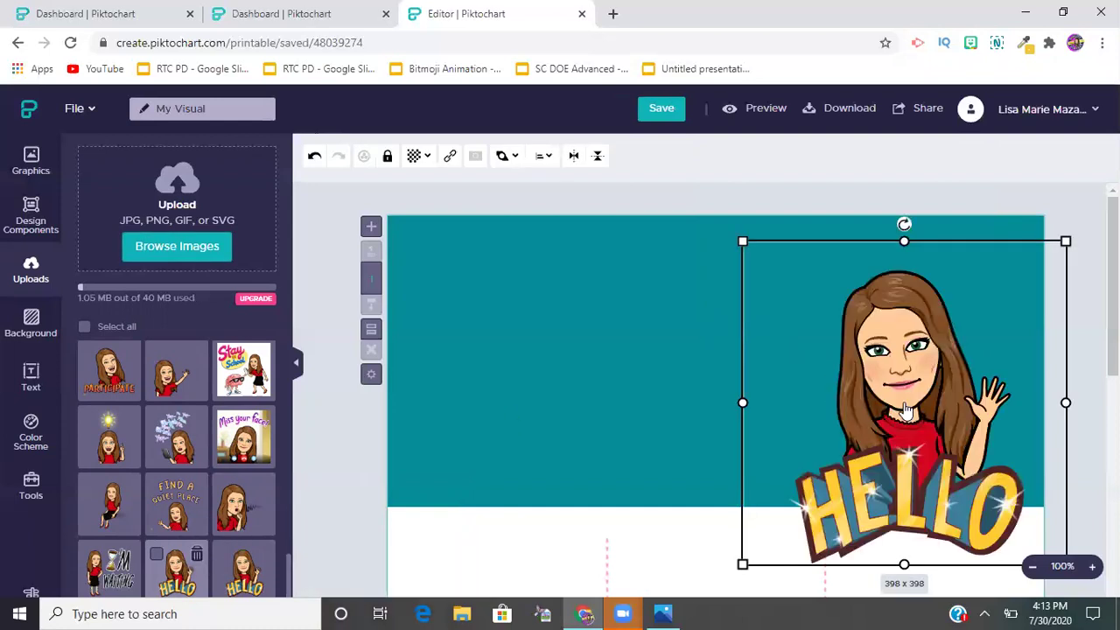
drag(1065, 240, 981, 324)
drag(849, 467, 886, 389)
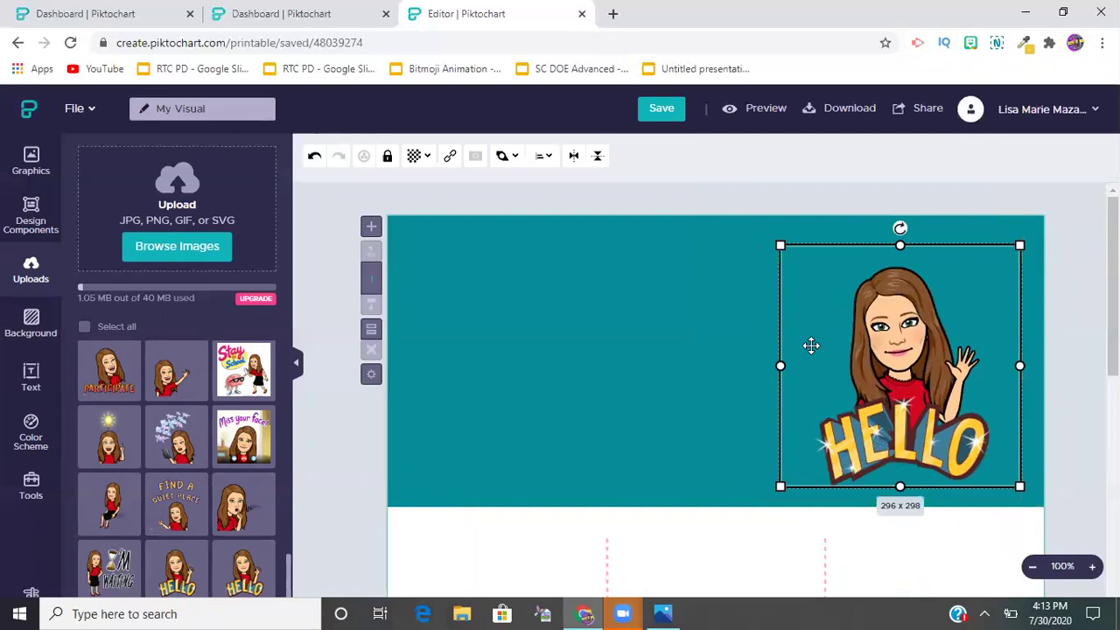
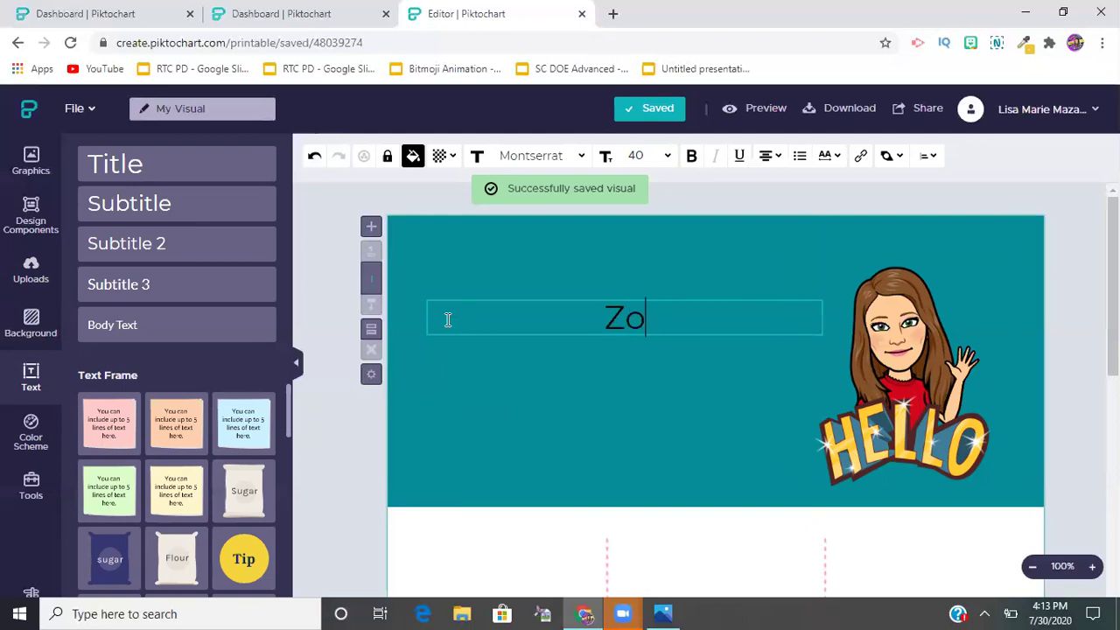
Complete the header title as "Zoom Expectations" on two lines and set its font size to 47.
key(Return)
text(Expectations)
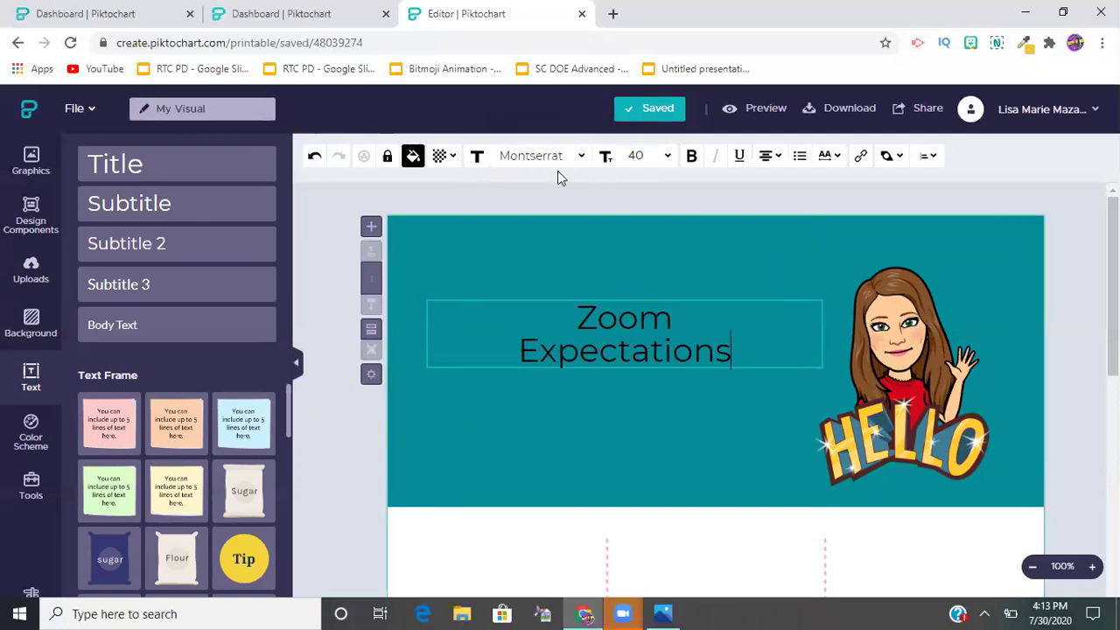
click(667, 158)
text(25)
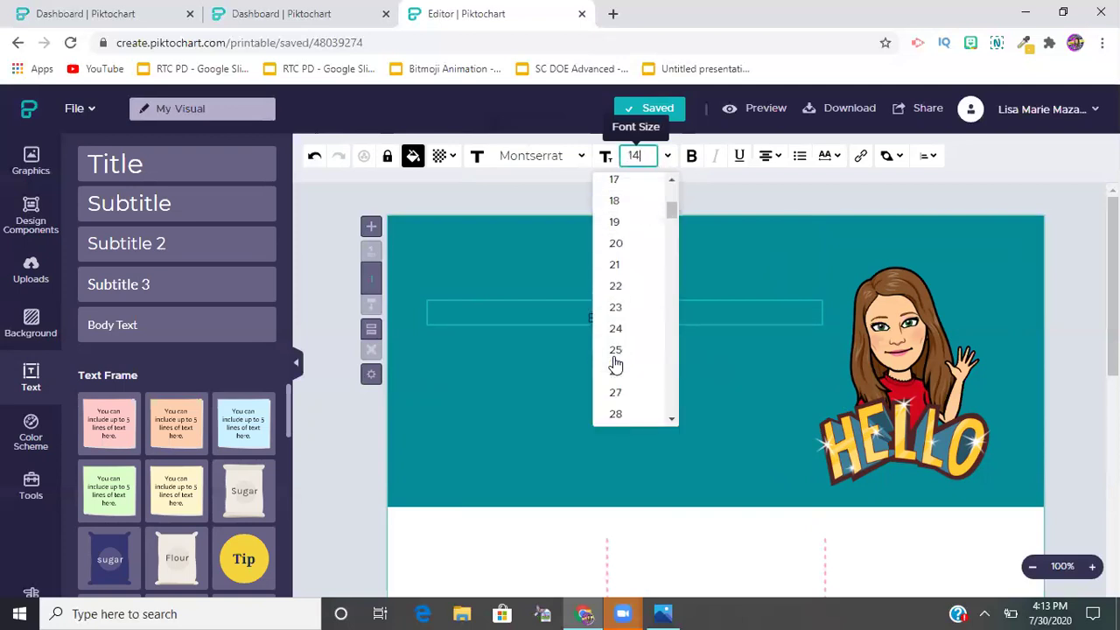
scroll(616, 363, down, 5)
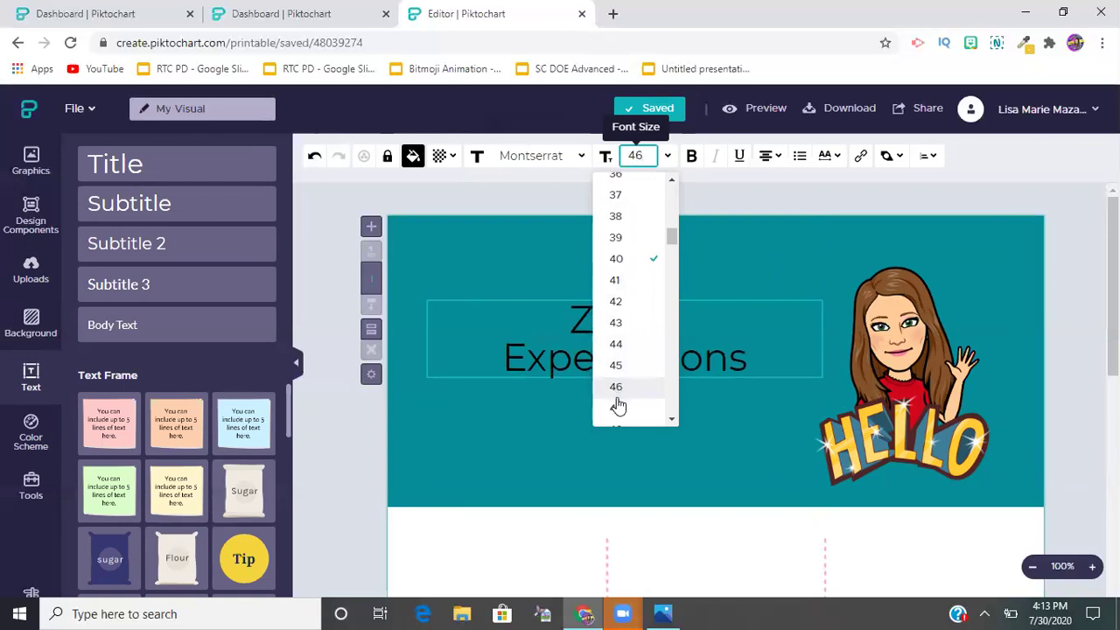
click(617, 408)
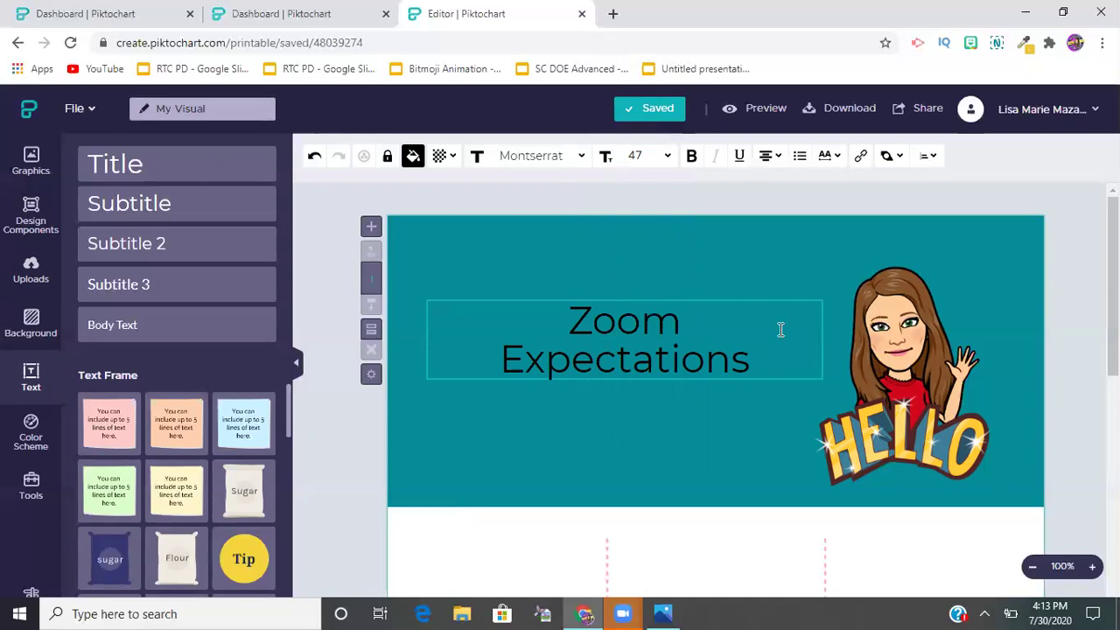
Make the whole "Zoom Expectations" title bold.
click(691, 157)
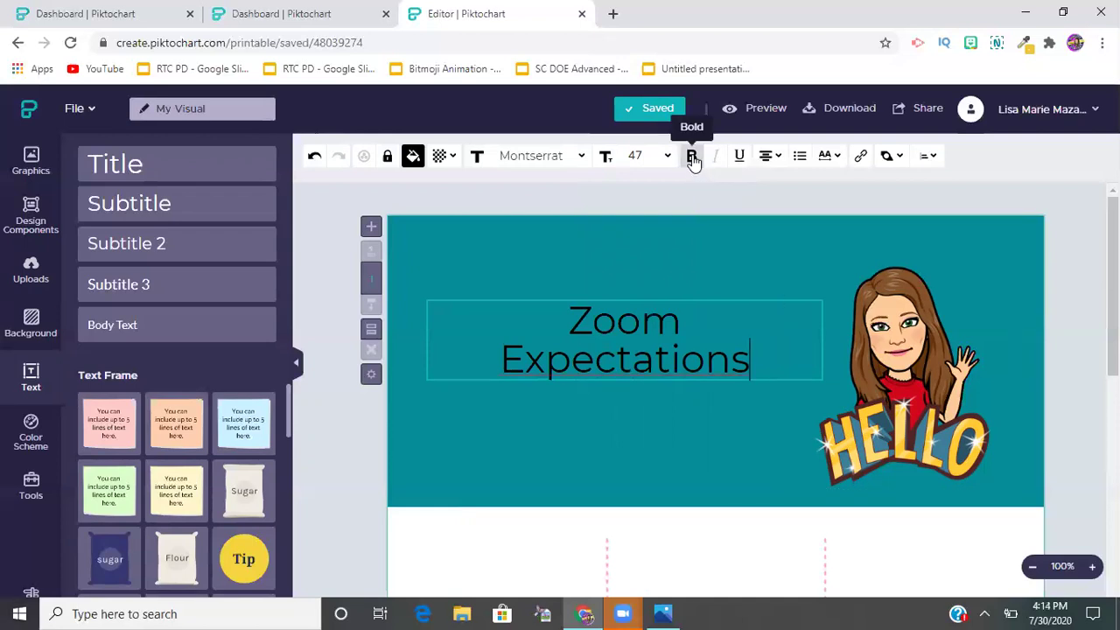
drag(755, 358, 680, 354)
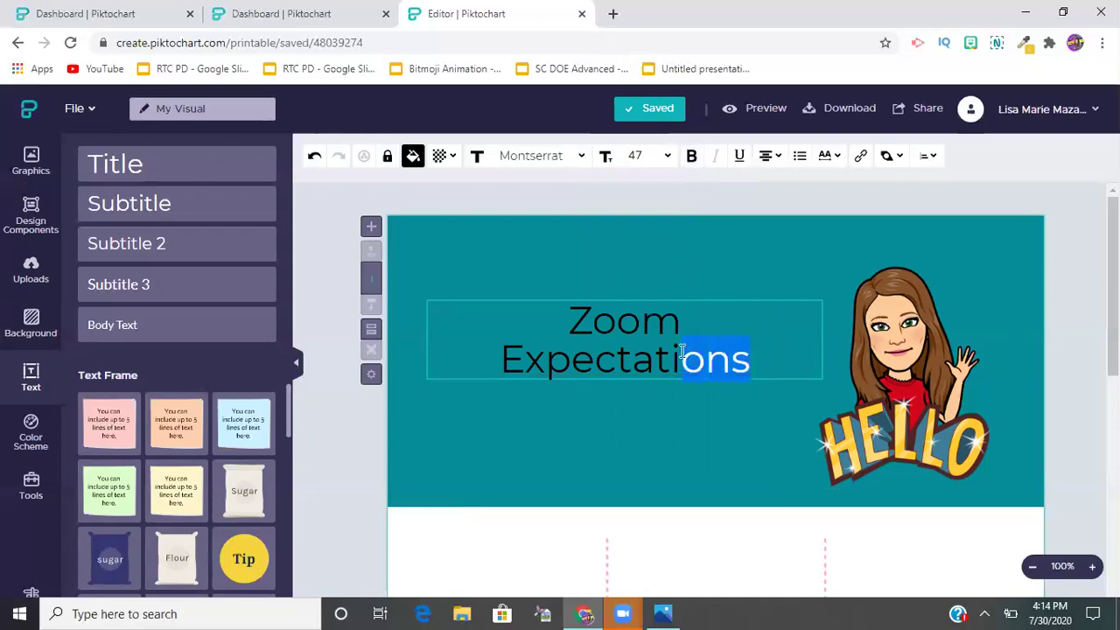
right_click(598, 359)
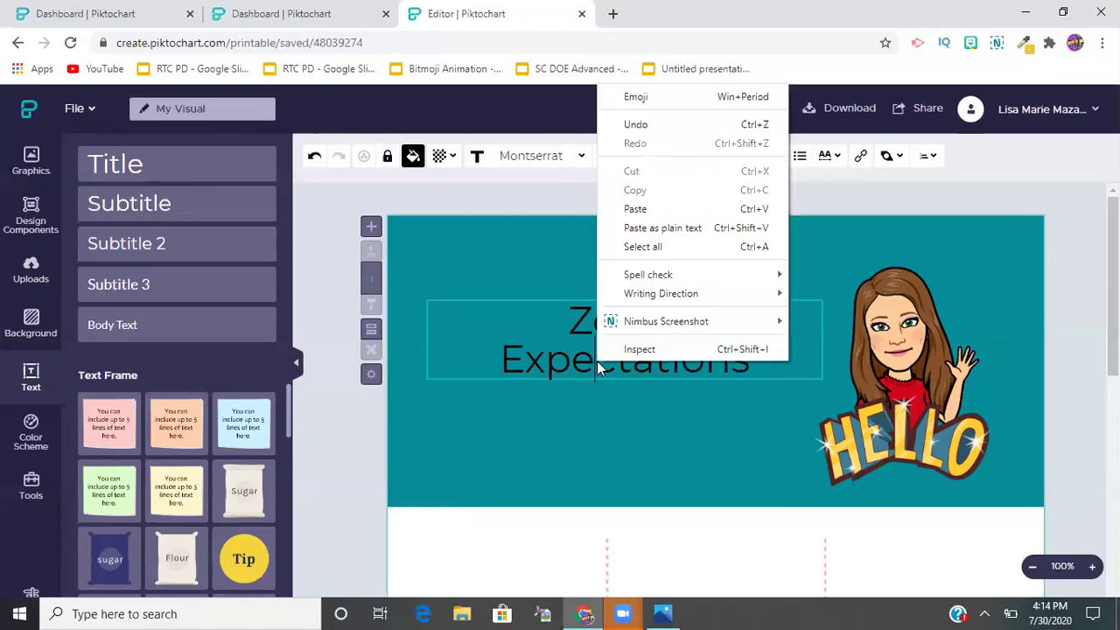
click(518, 325)
drag(540, 313, 771, 368)
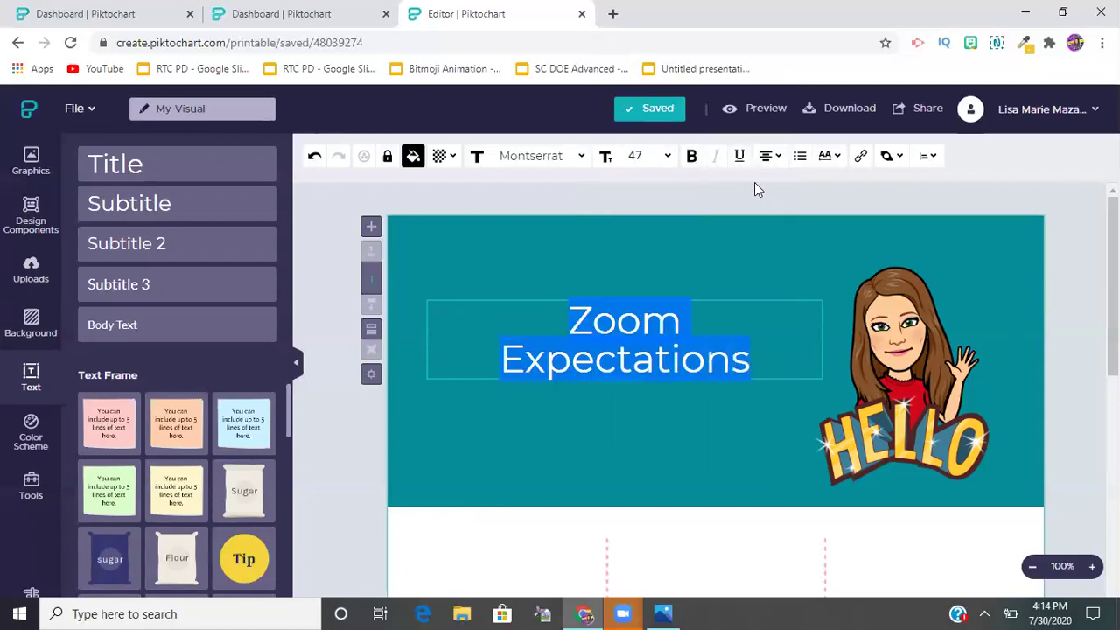
click(692, 156)
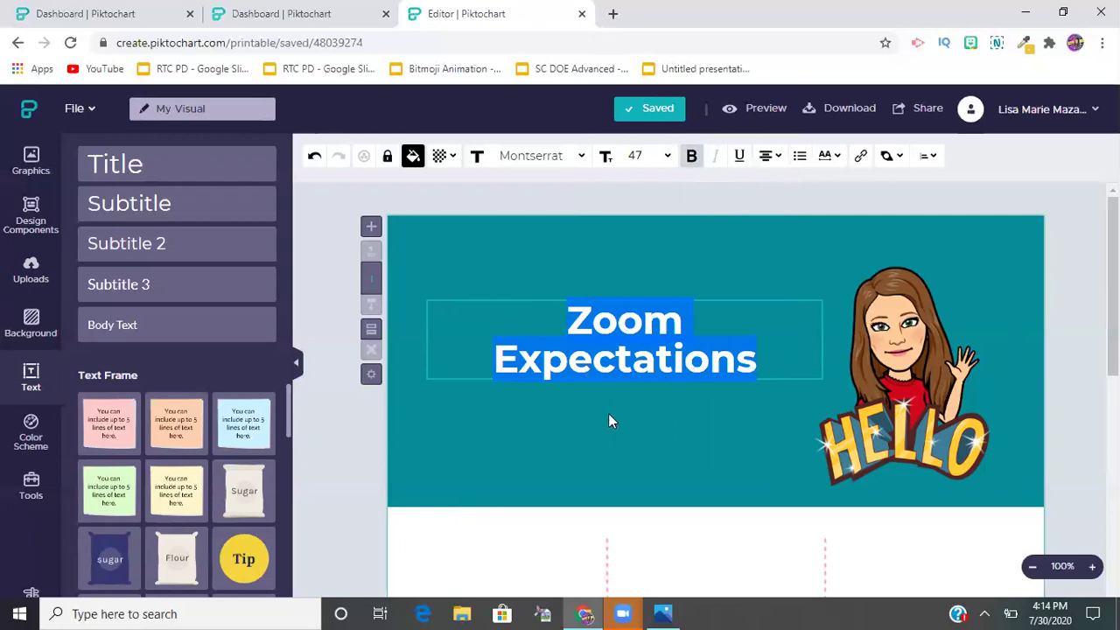
Change the color of the whole "Zoom Expectations" title to white (#FFFFFF) from the Turquoise palette.
click(516, 323)
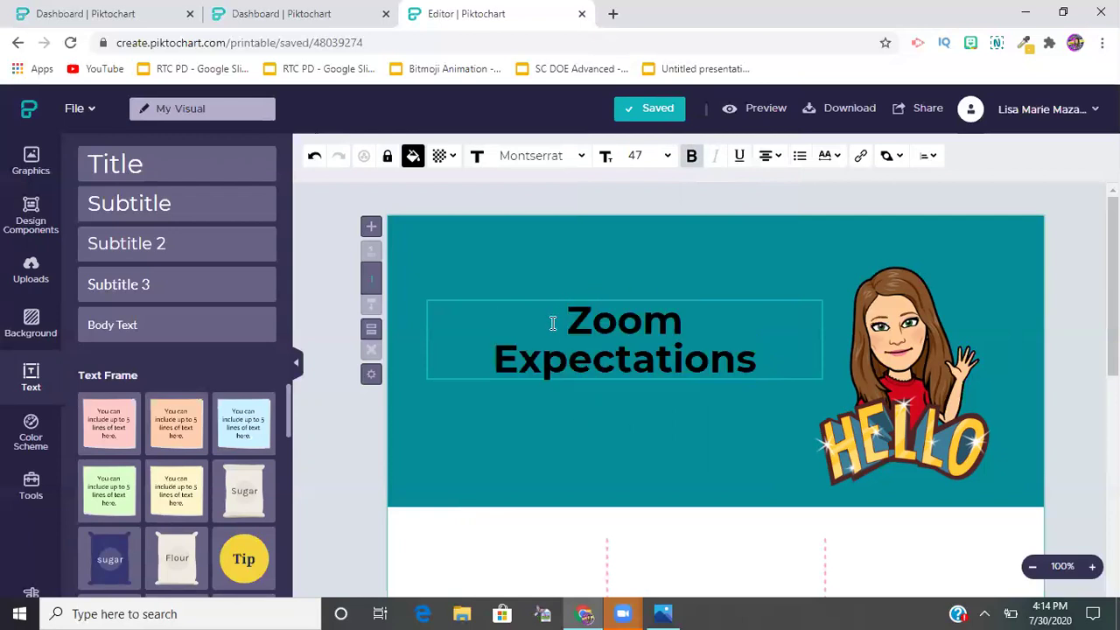
drag(568, 321, 790, 368)
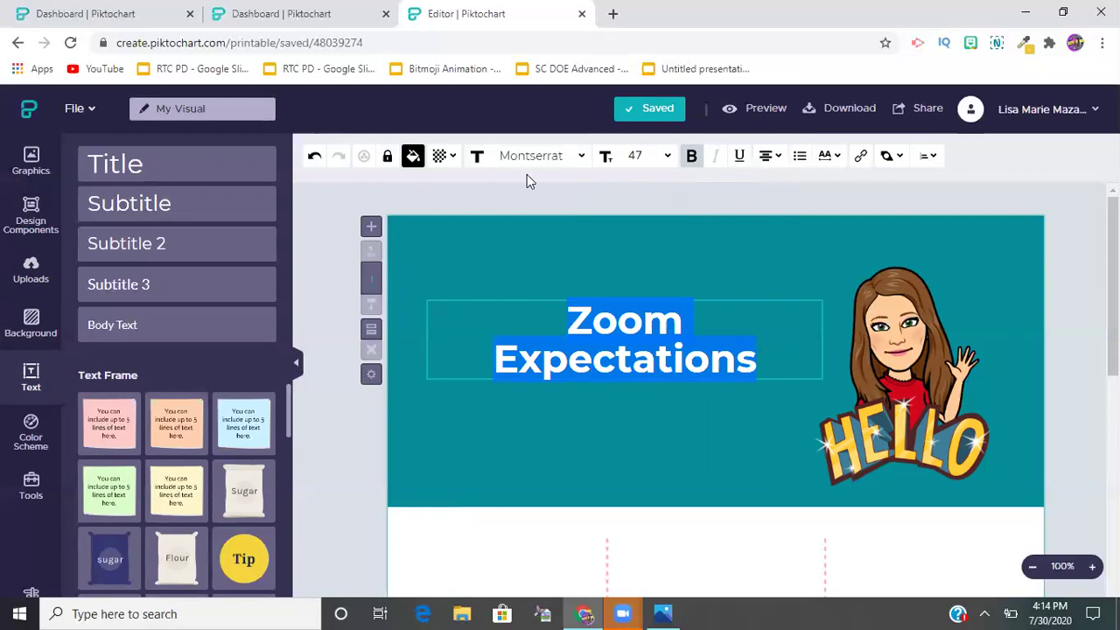
click(413, 157)
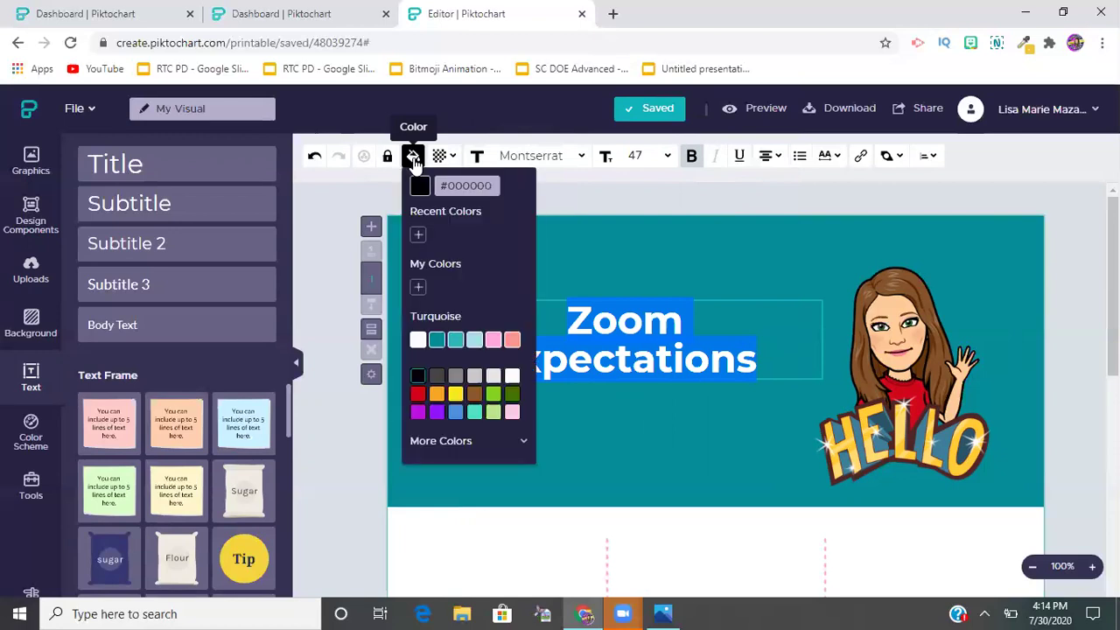
click(416, 341)
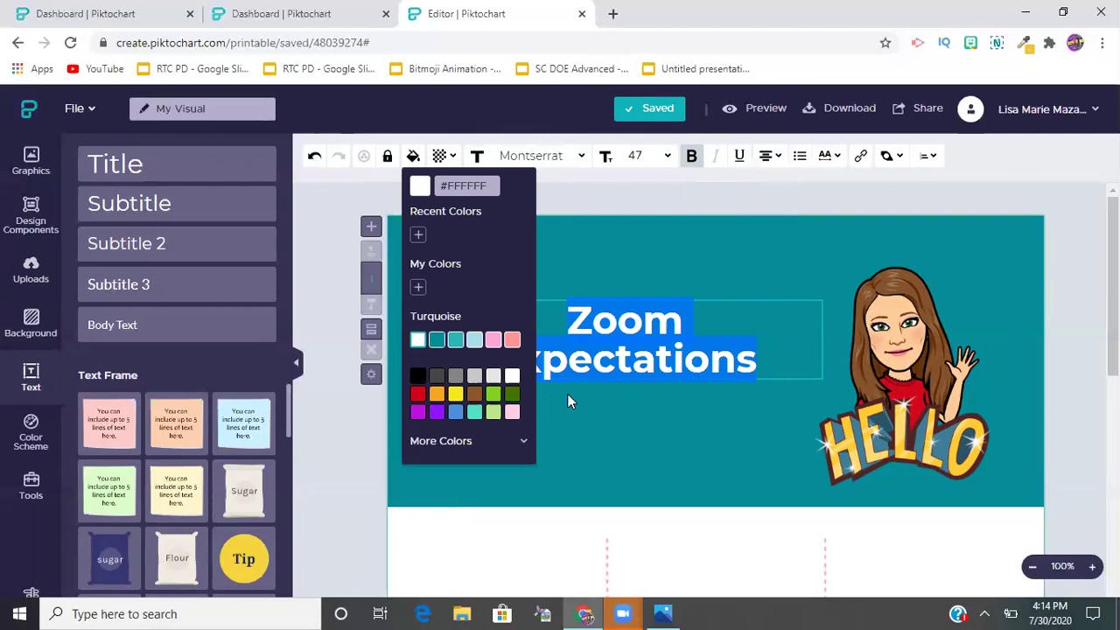
click(567, 393)
Set the font size of the "Zoom Expectations" title to 54.
click(591, 339)
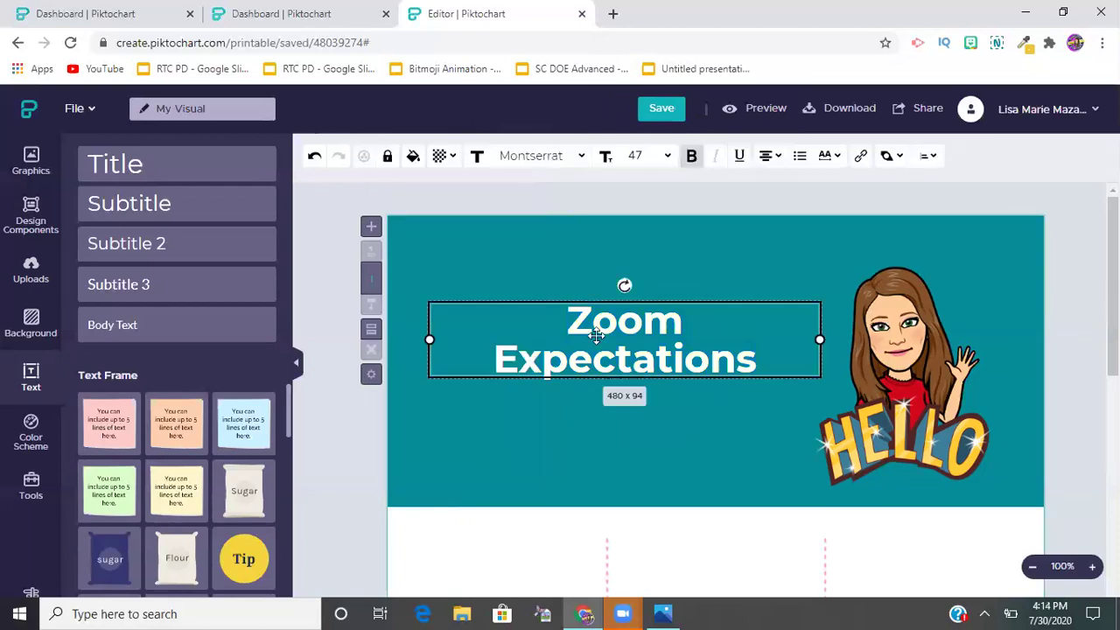
click(666, 158)
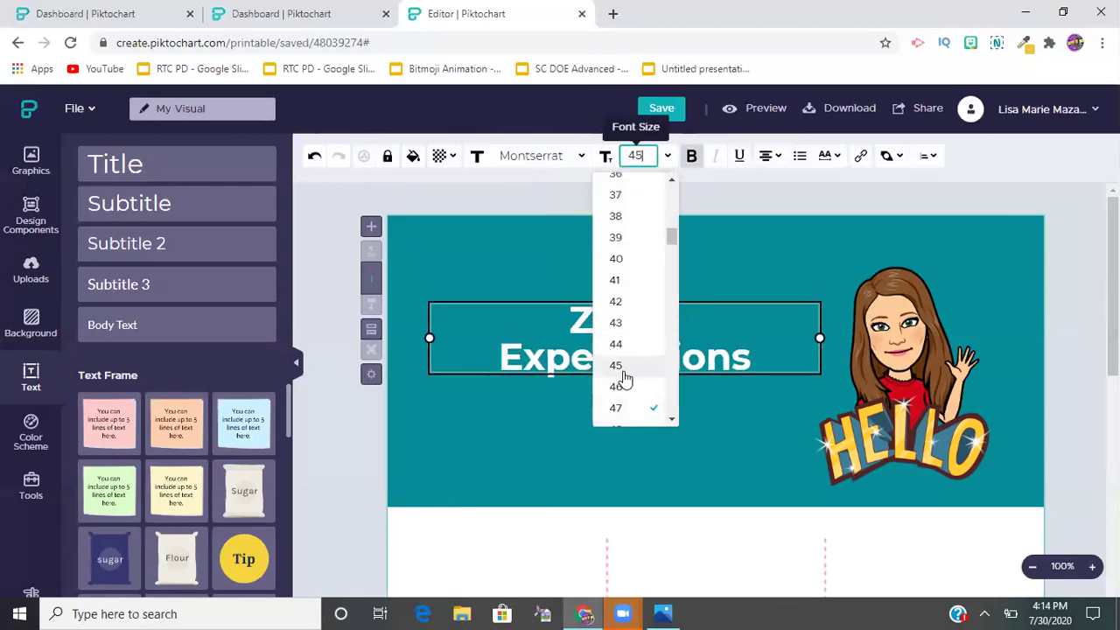
scroll(621, 376, down, 2)
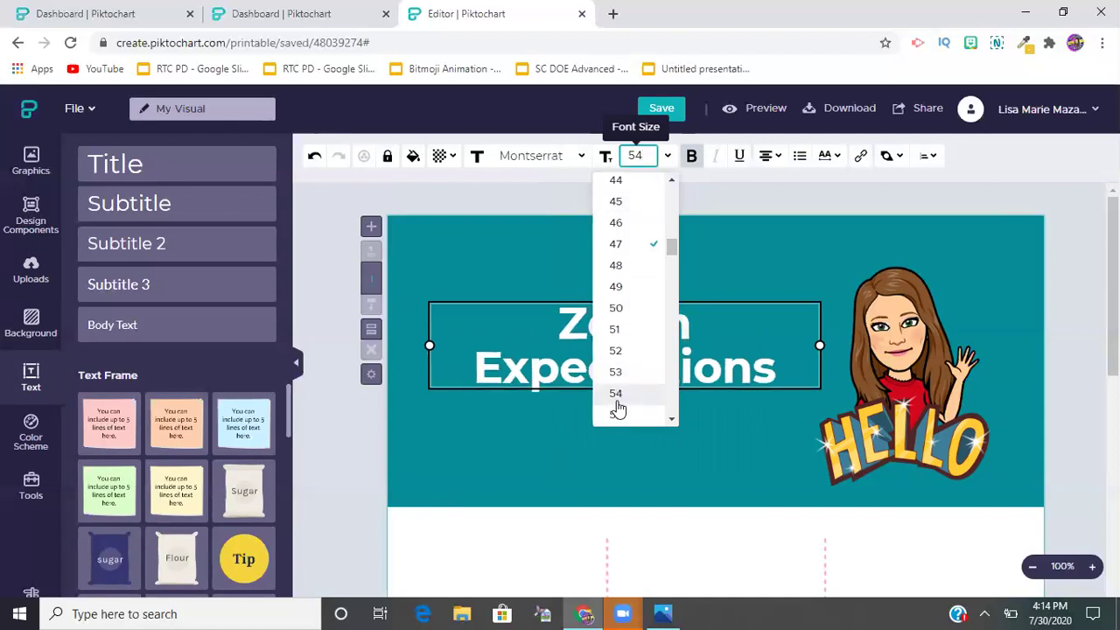
click(615, 395)
click(606, 430)
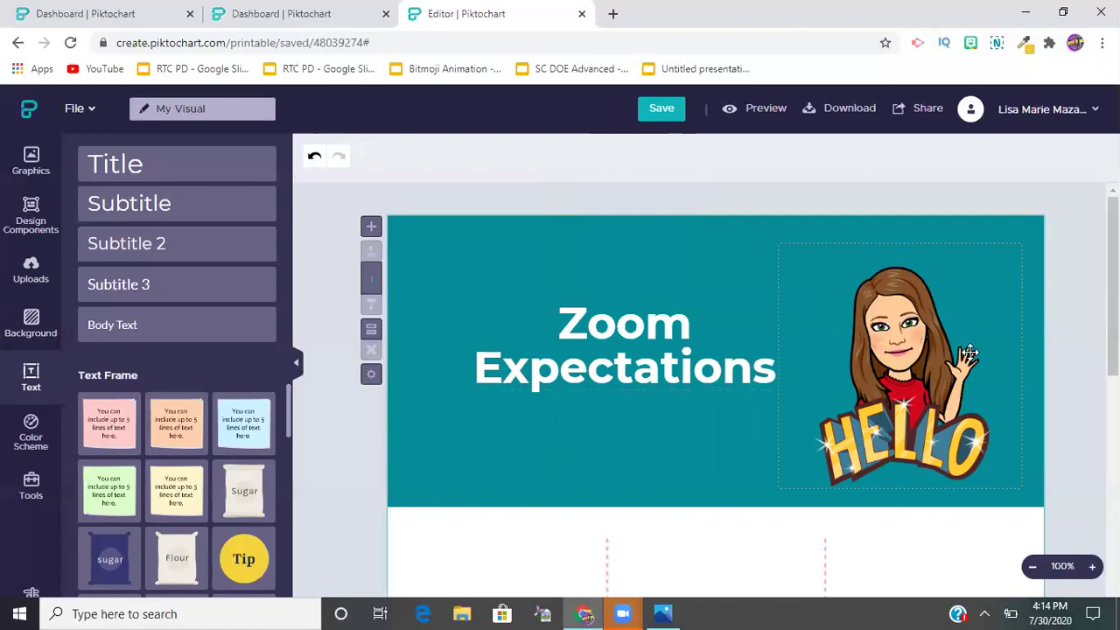
Examine the dashed dividing lines and the white panel below the header.
scroll(497, 459, down, 5)
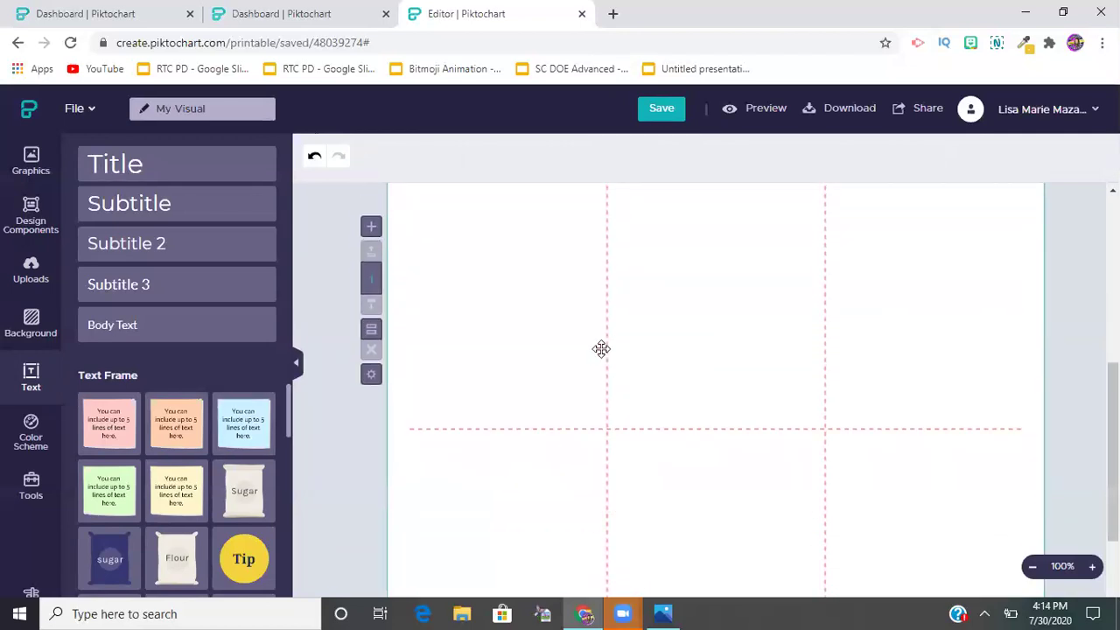
scroll(614, 346, up, 1)
scroll(617, 355, up, 1)
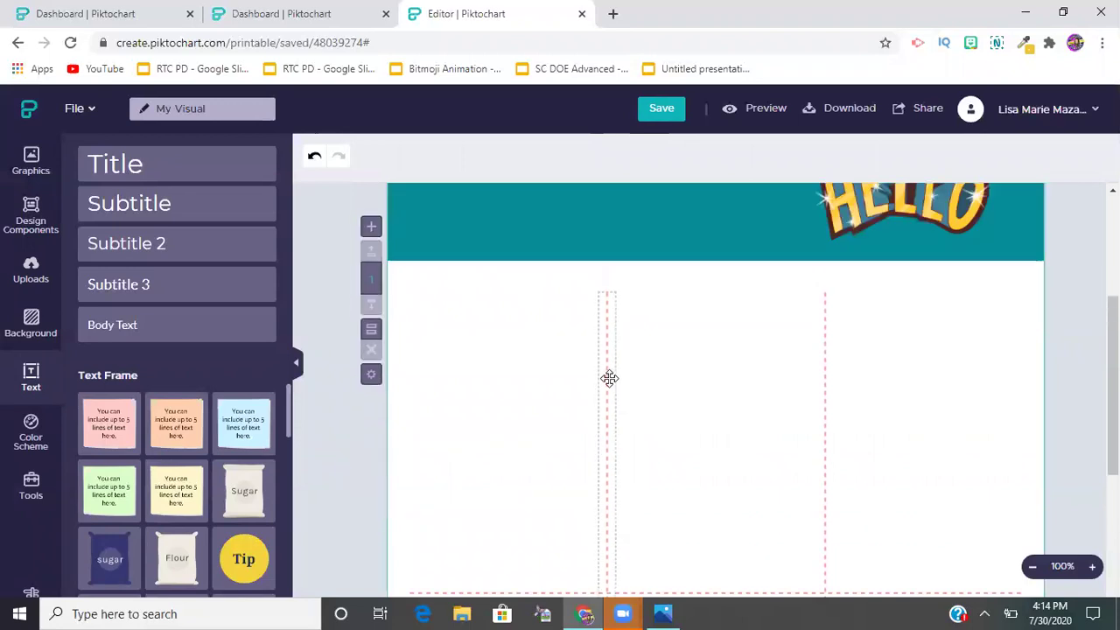
click(609, 378)
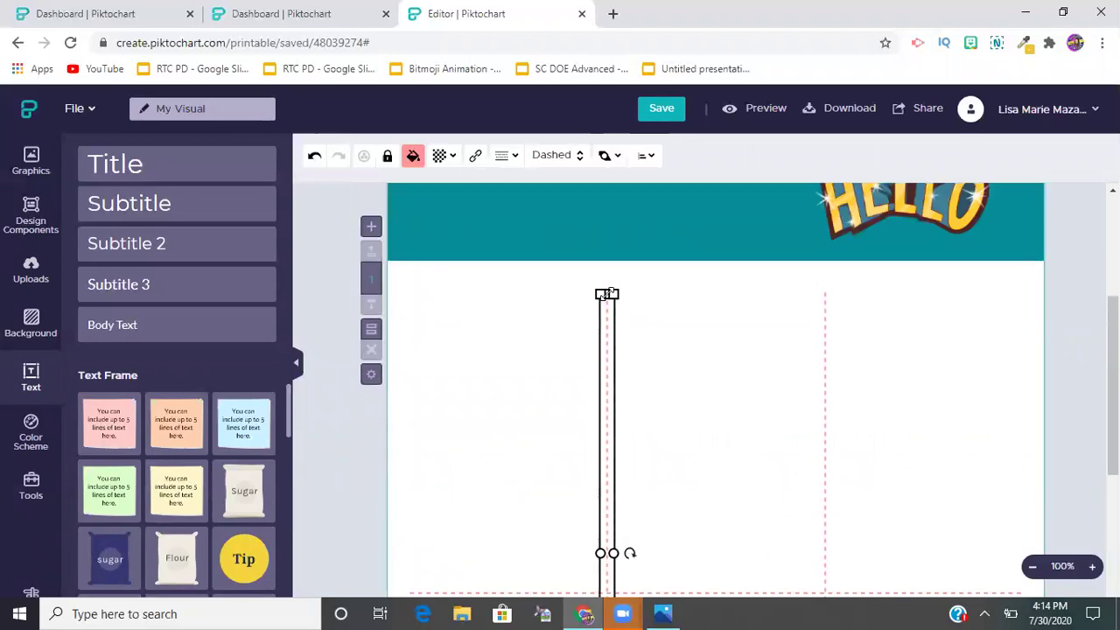
click(495, 377)
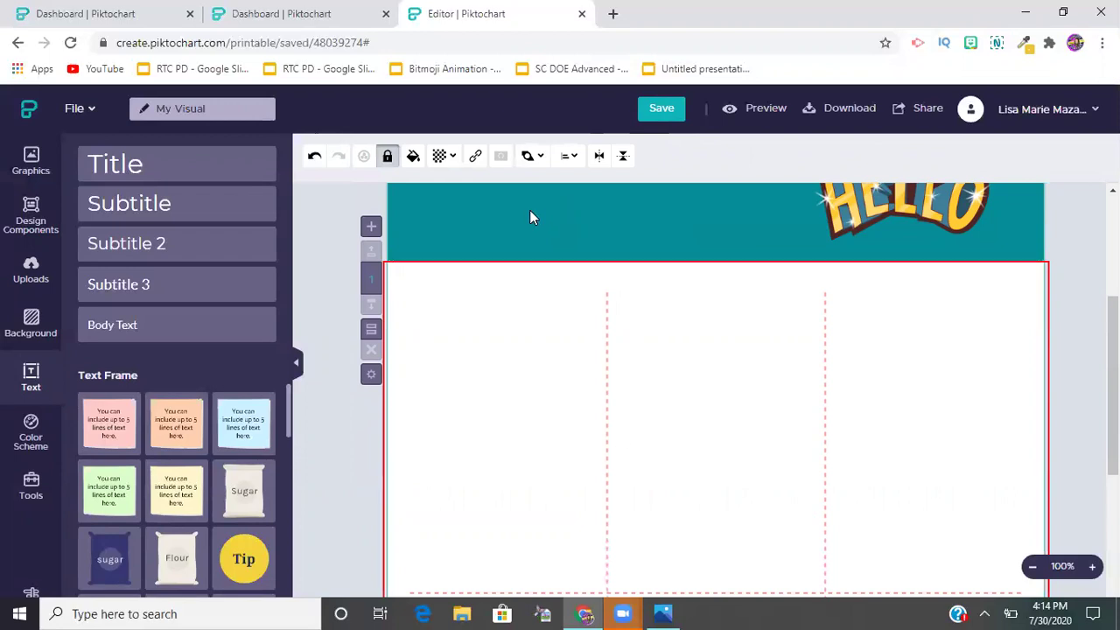
click(1079, 403)
Place the uploaded light bulb Bitmoji in the upper-left cell of the dashed grid, scaled to about 214 x 194.
scroll(655, 408, down, 1)
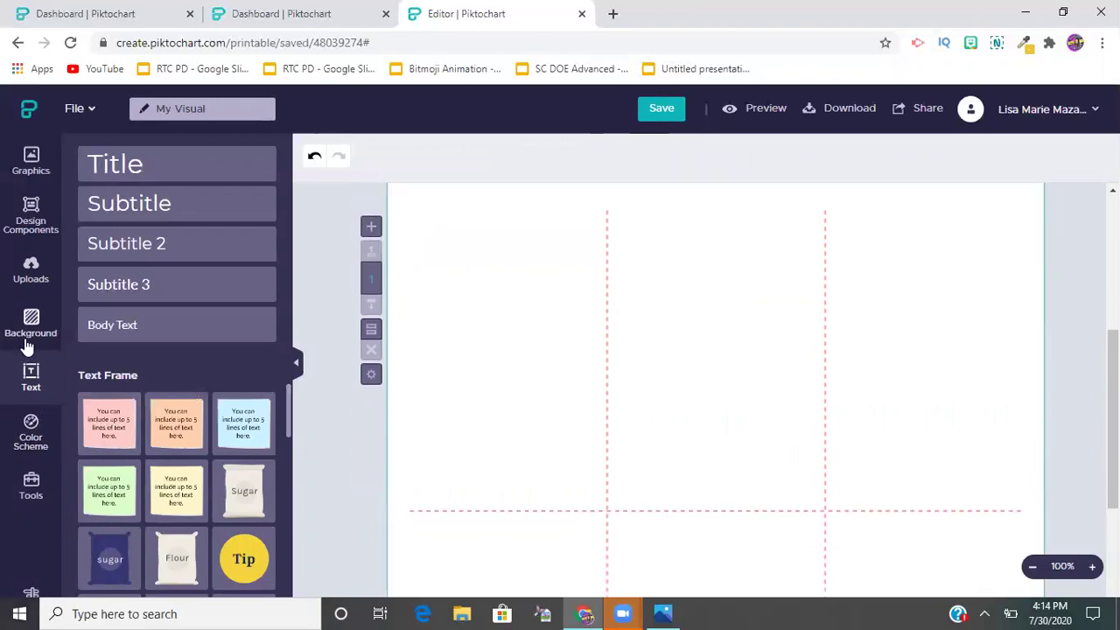
click(31, 273)
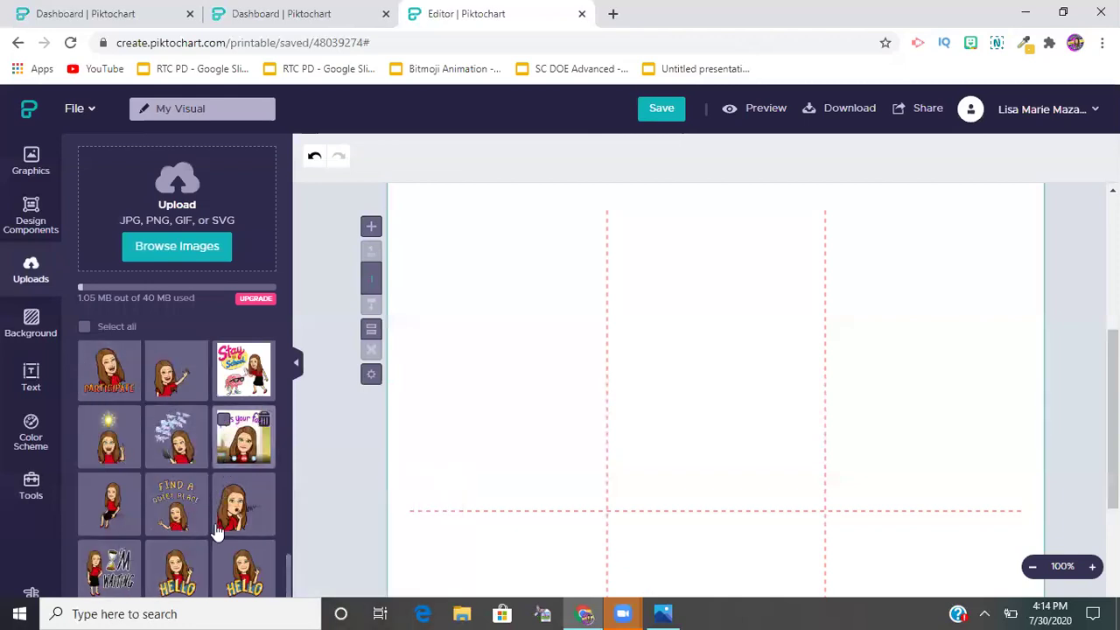
mouse_move(176, 516)
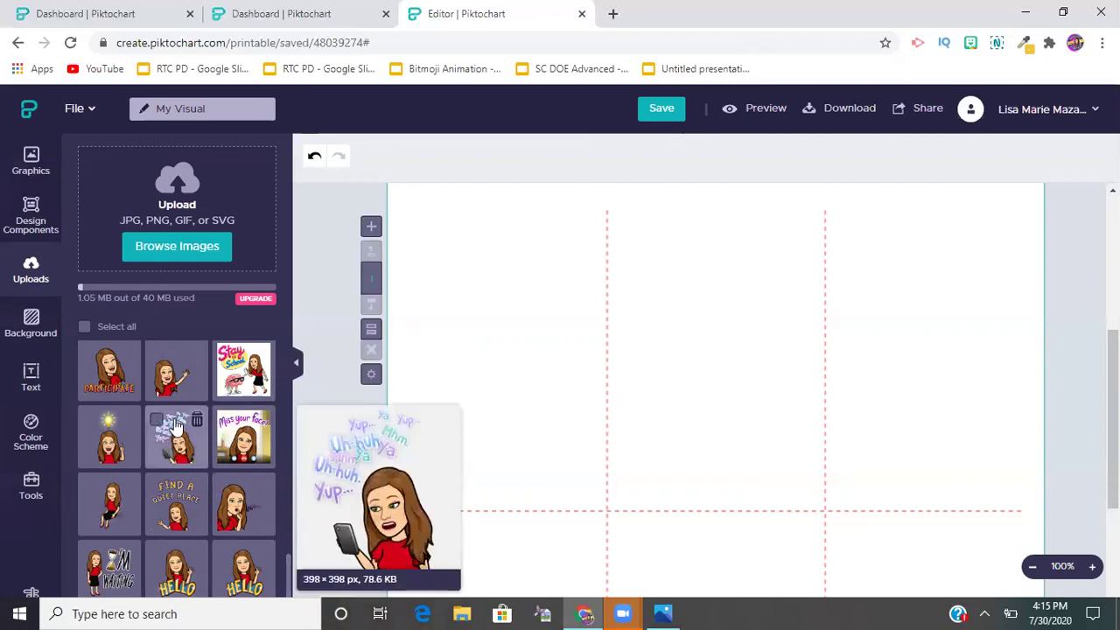
drag(109, 441, 490, 299)
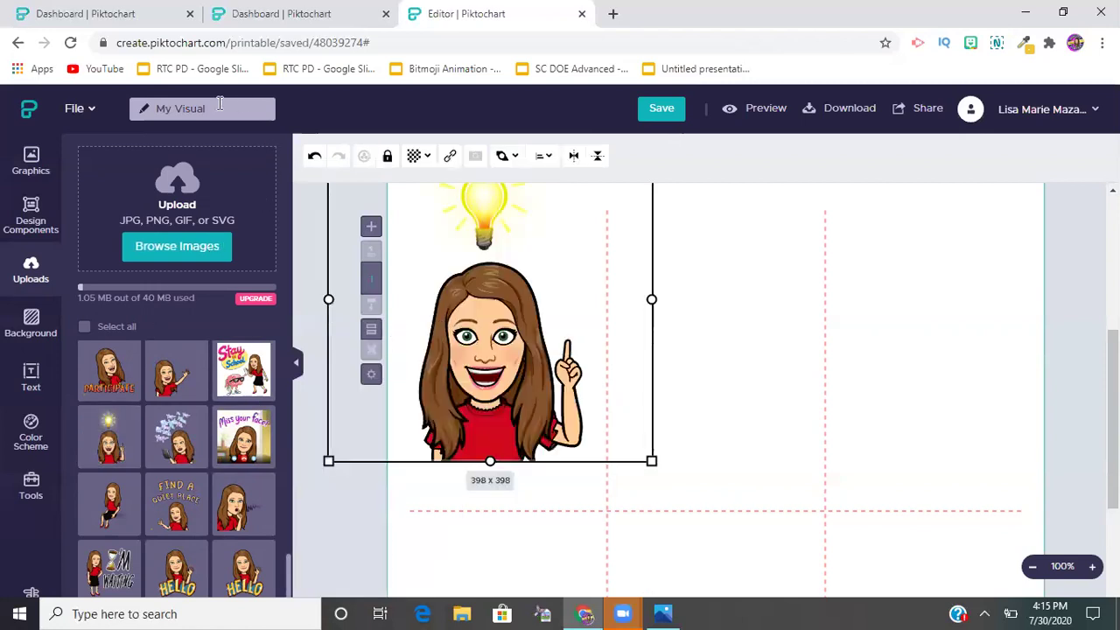
drag(650, 460, 546, 335)
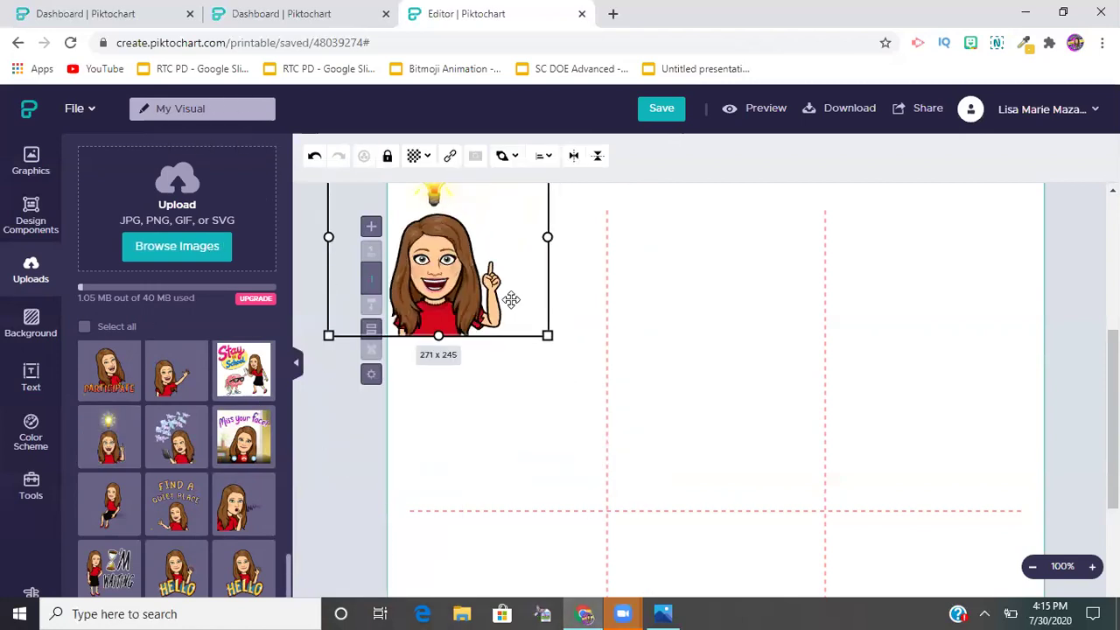
drag(511, 299, 505, 296)
key(Escape)
drag(441, 264, 521, 337)
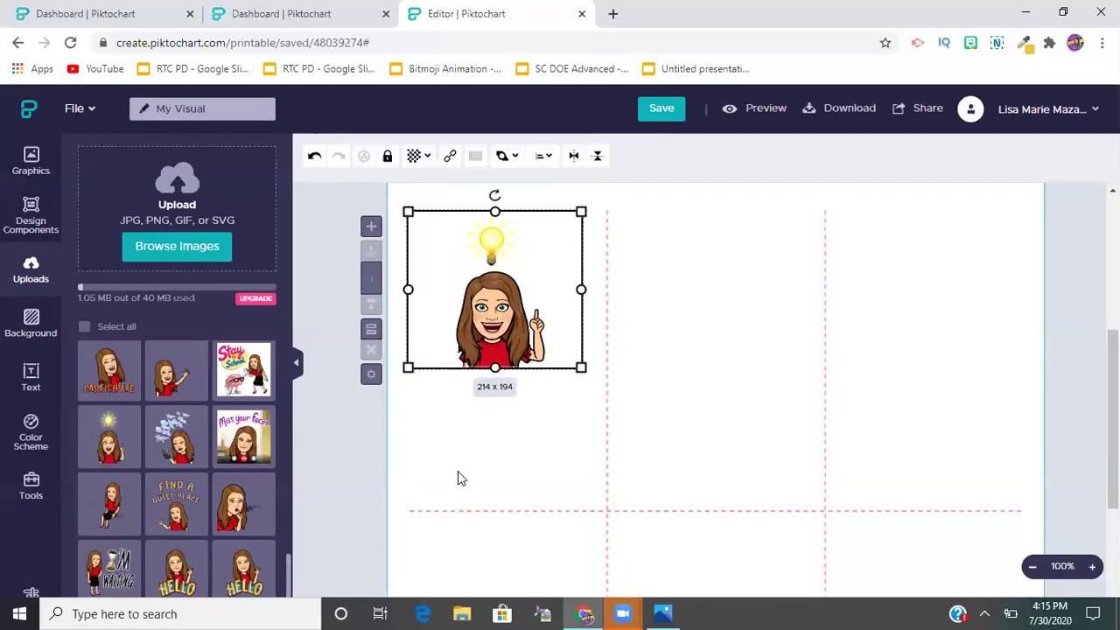
Add a Body Text box and center it just below the light bulb Bitmoji in the first grid cell.
click(30, 374)
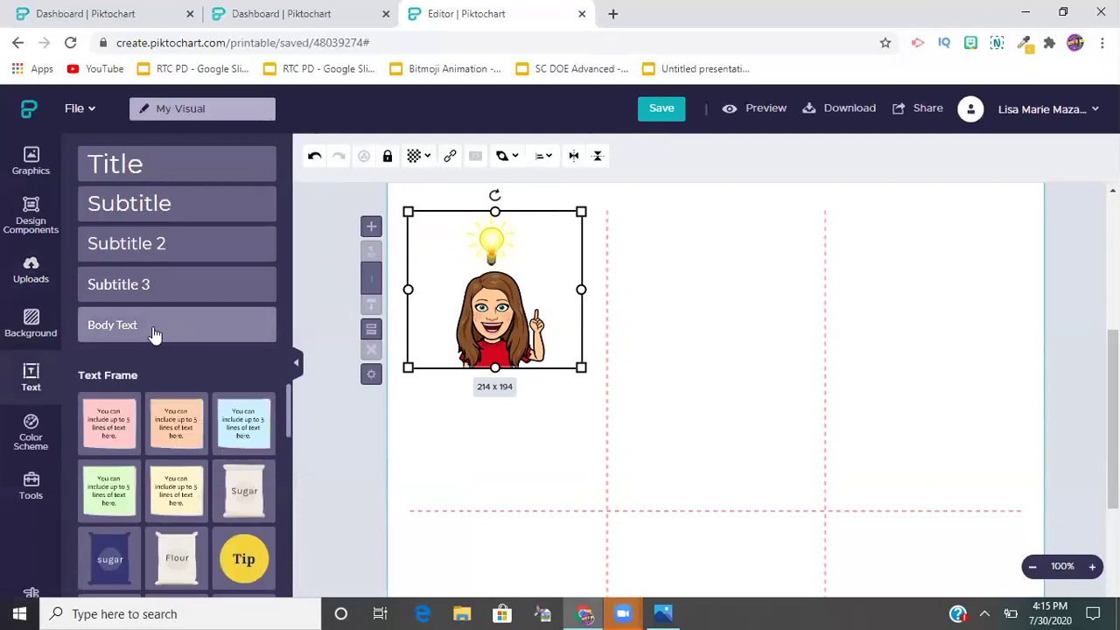
click(144, 331)
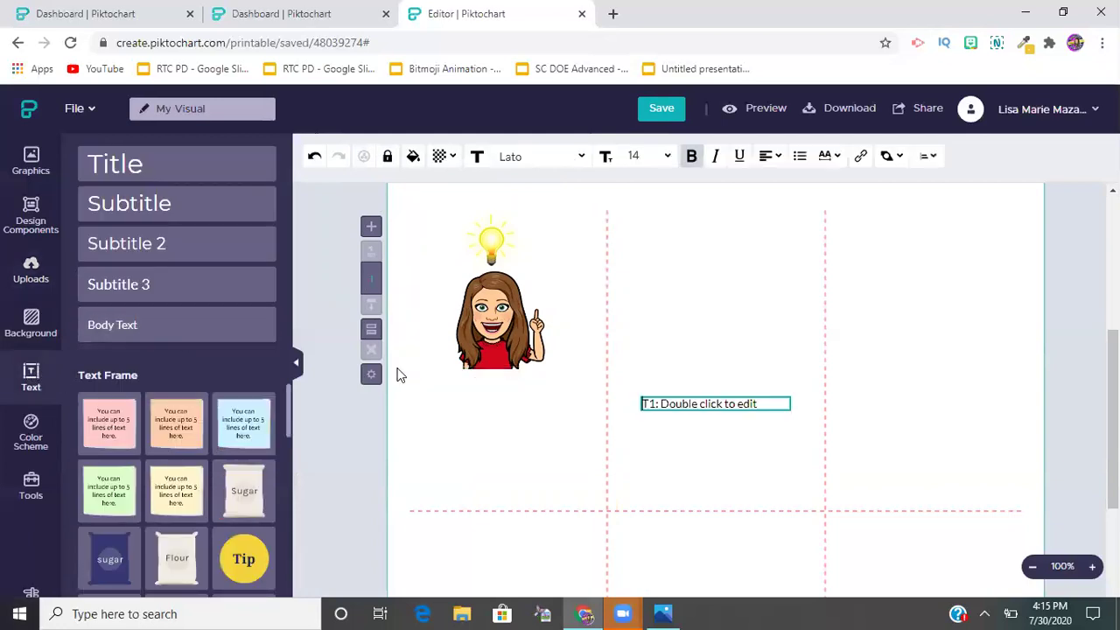
click(724, 453)
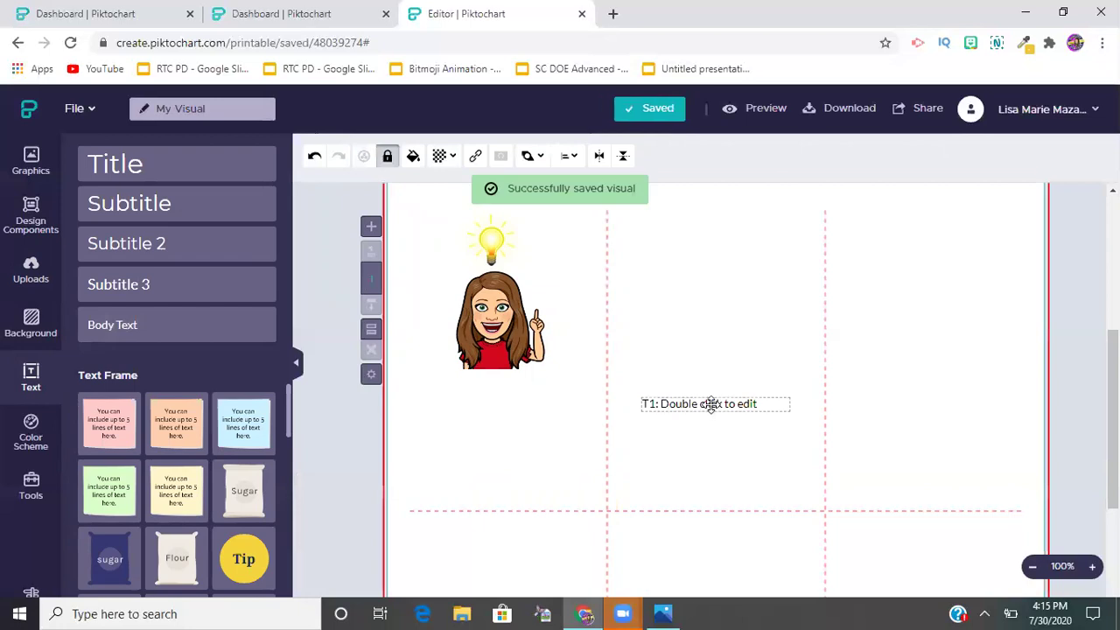
click(710, 403)
drag(694, 408, 532, 417)
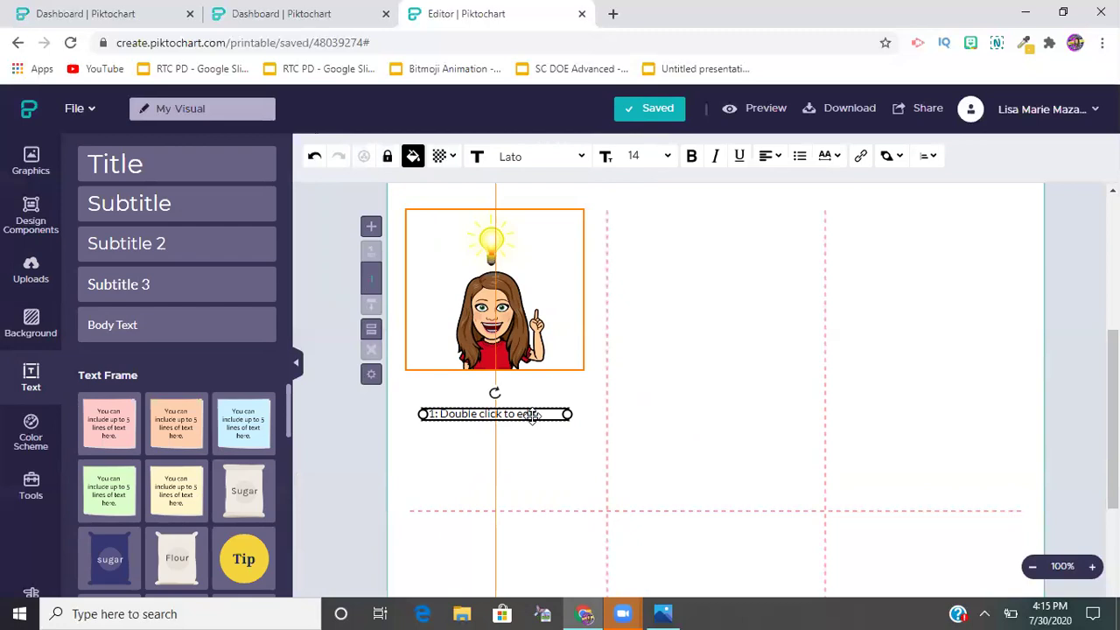
drag(532, 414, 535, 411)
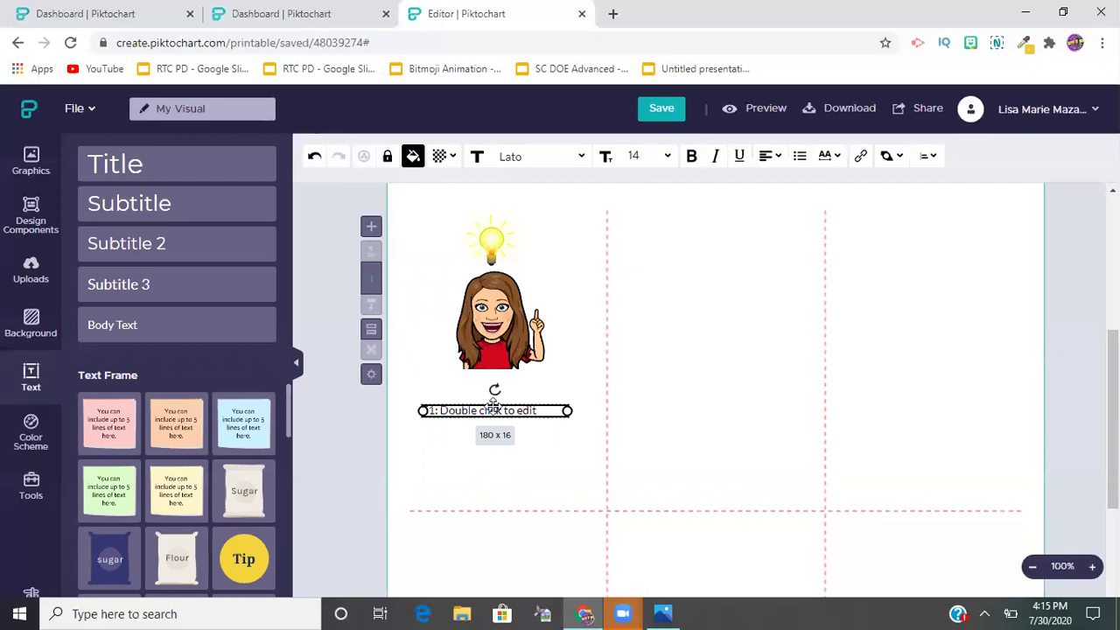
Replace the placeholder text under the light bulb Bitmoji with "Make sure camera is on and lighting is good.".
double_click(494, 410)
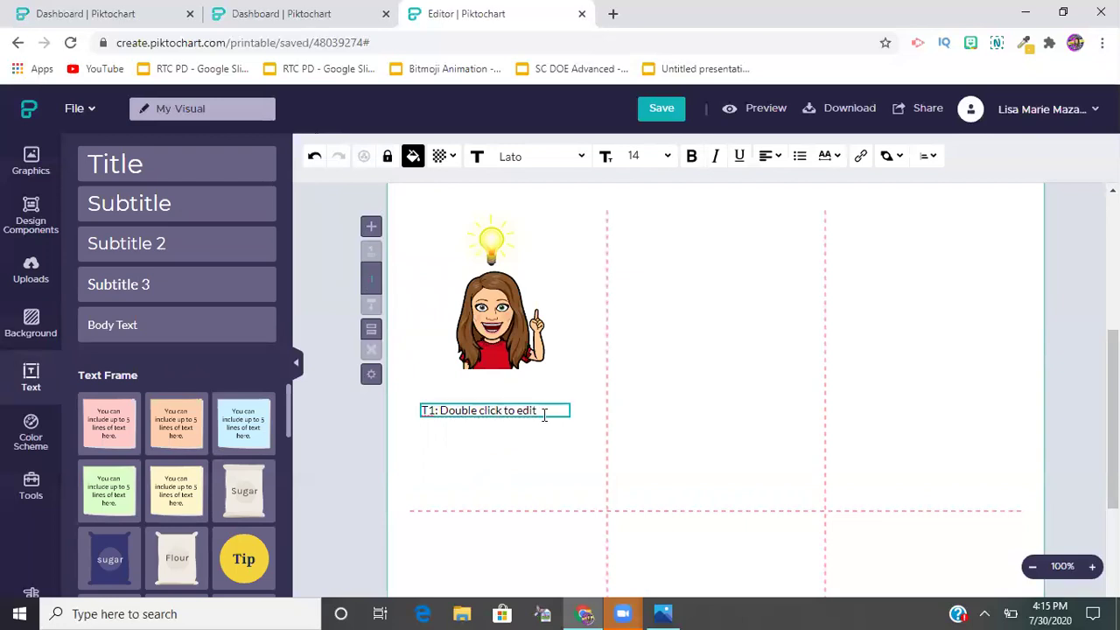
drag(537, 410, 365, 378)
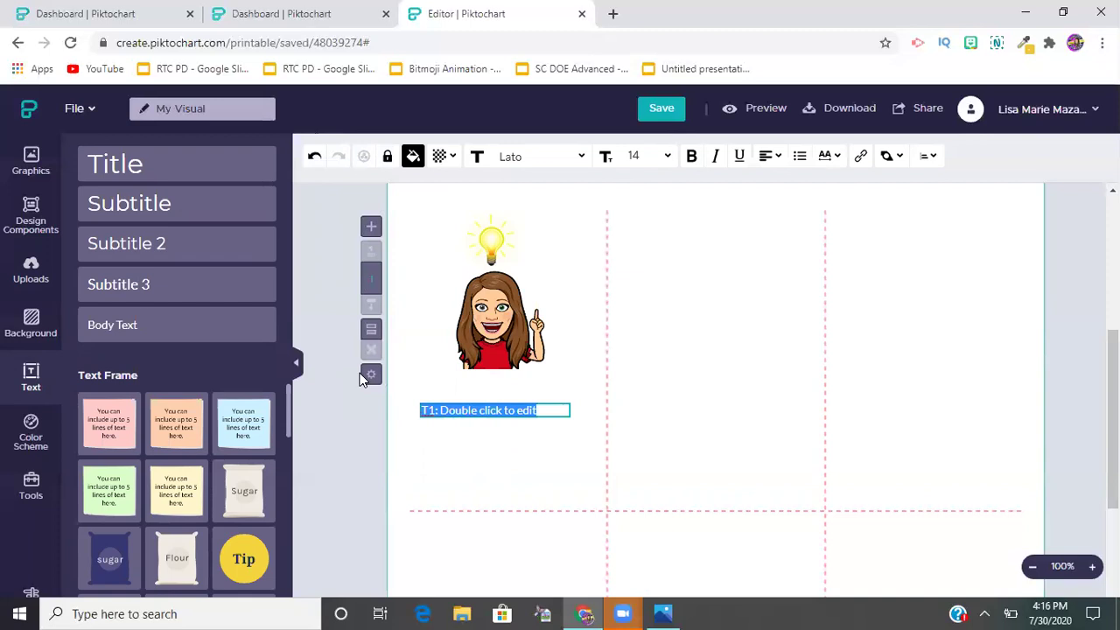
text(Ma)
key(BackSpace)
key(BackSpace)
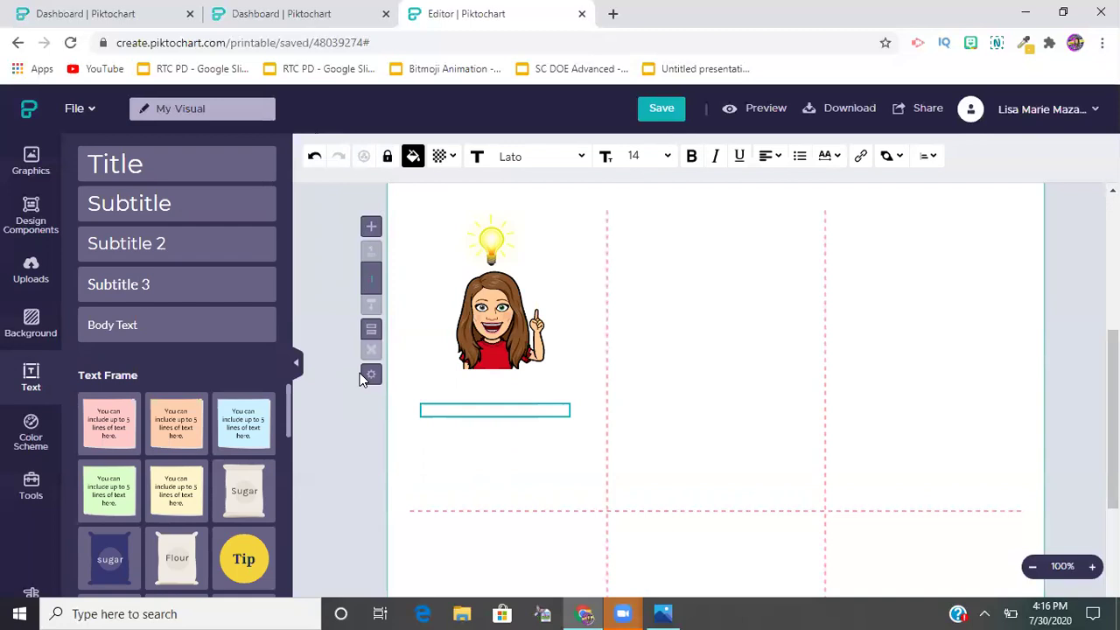
text(Mrs. M)
key(BackSpace)
key(BackSpace)
key(BackSpace)
key(BackSpace)
text(ke sure camera is on and light)
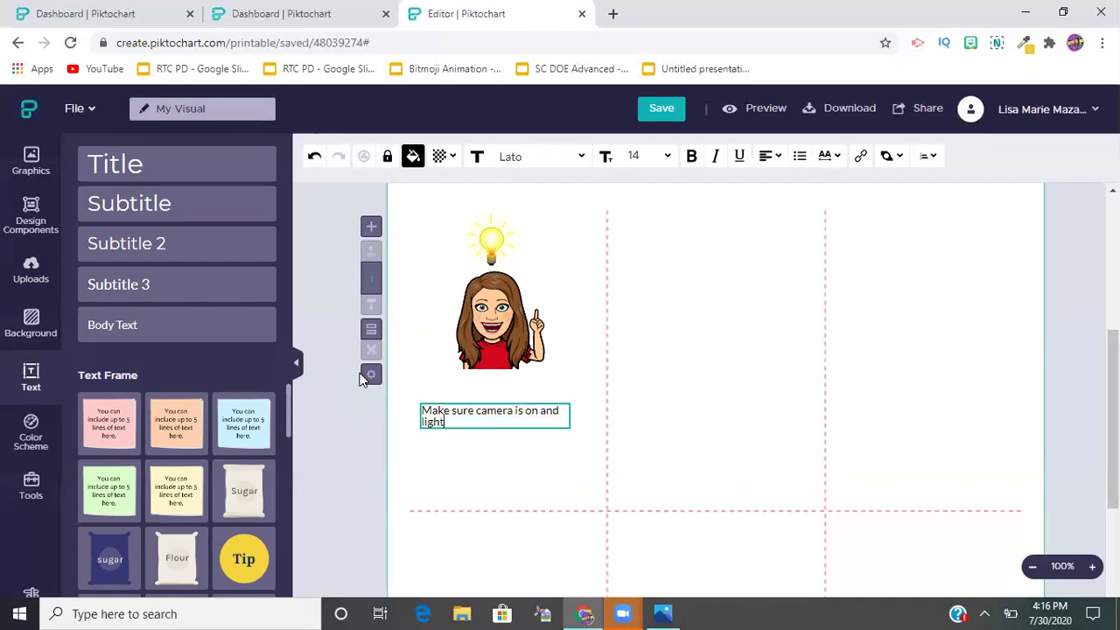
text(ing is good.)
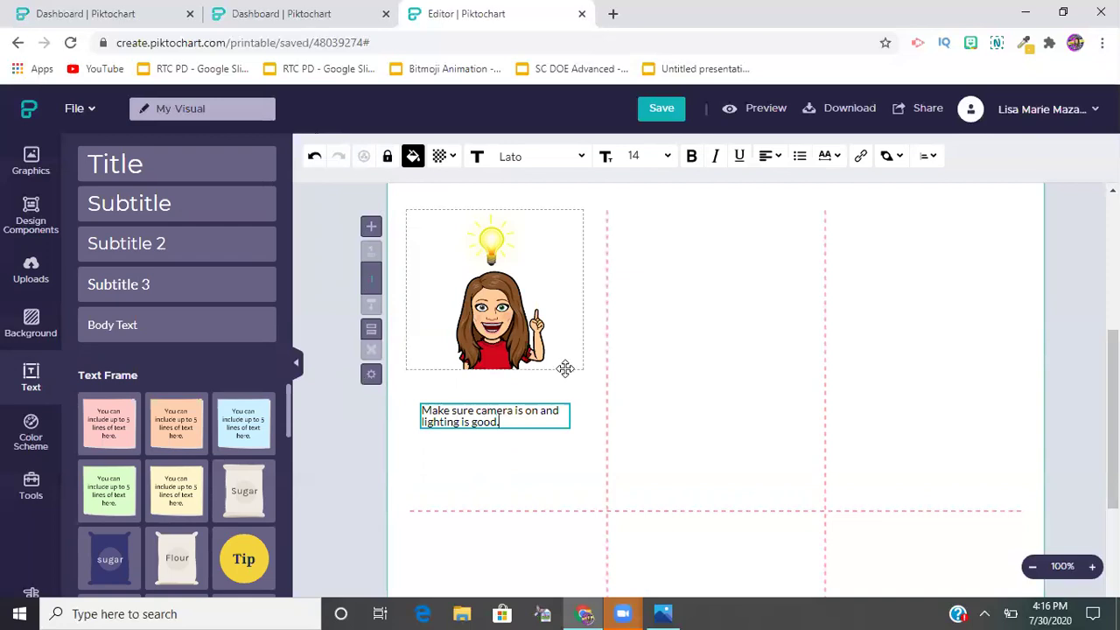
Set the font size of the whole camera and lighting caption to 27.
drag(499, 423, 416, 410)
drag(505, 422, 418, 415)
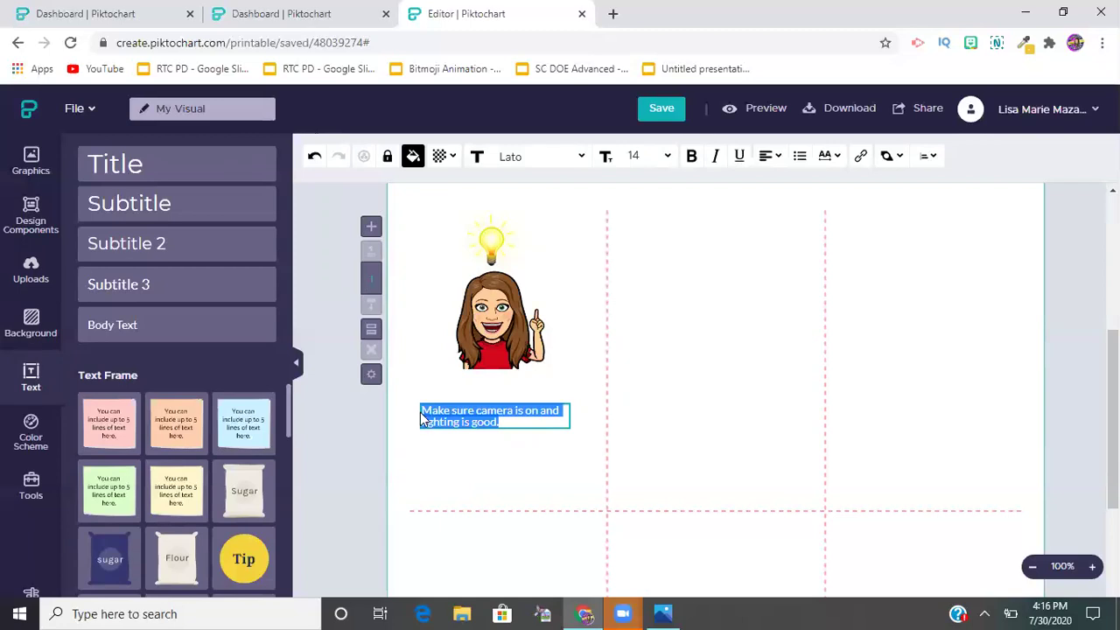
click(638, 156)
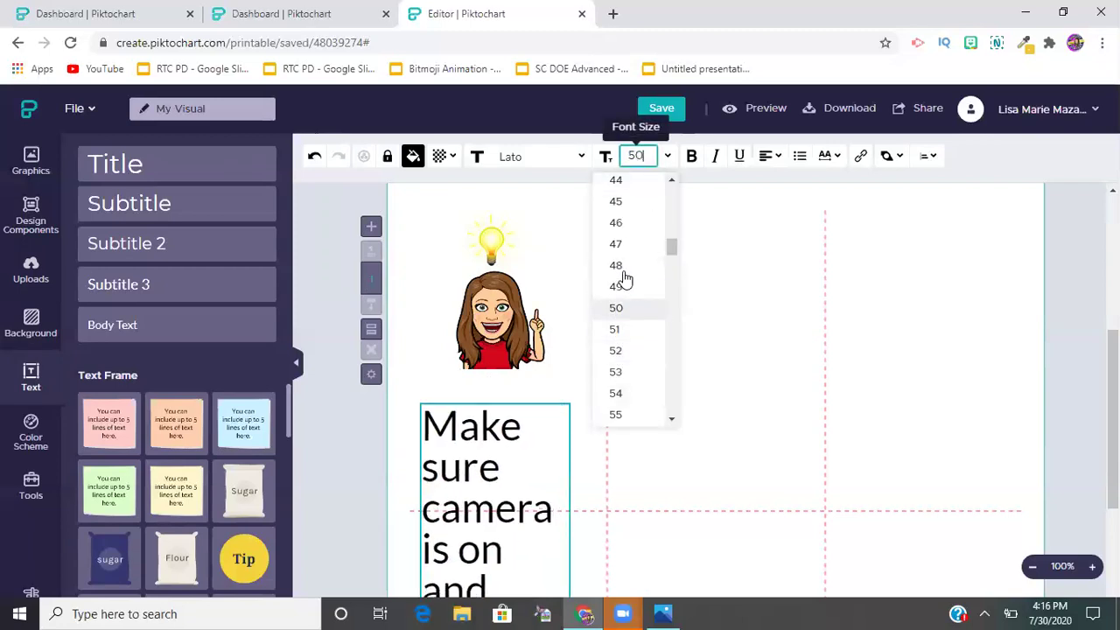
scroll(617, 227, up, 3)
scroll(618, 253, up, 3)
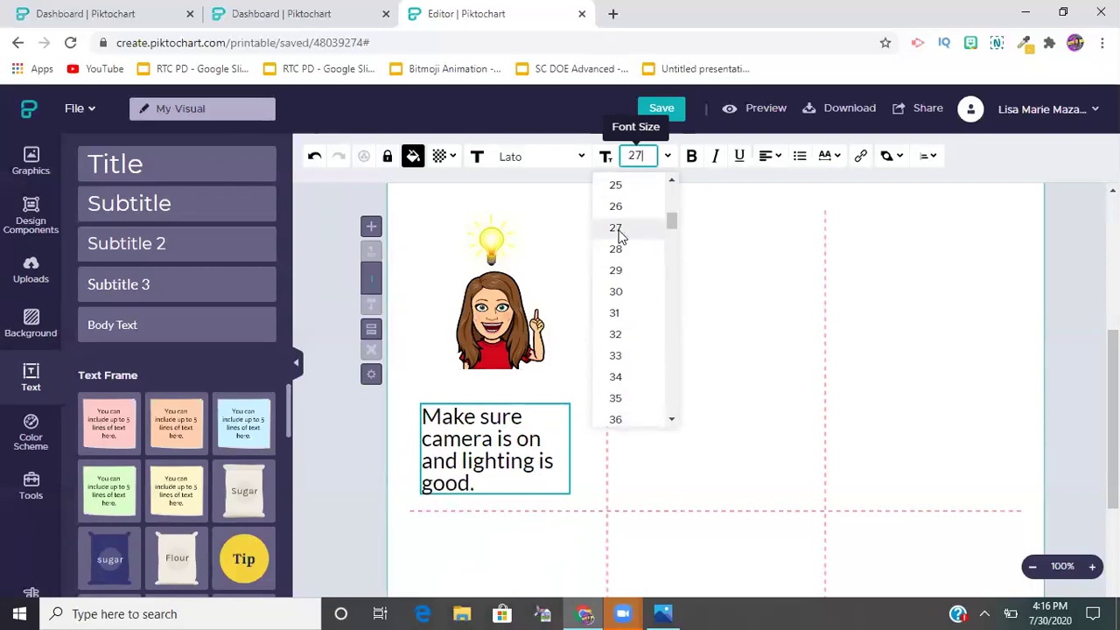
click(617, 229)
Center-align the camera and lighting caption and make it bold.
click(770, 159)
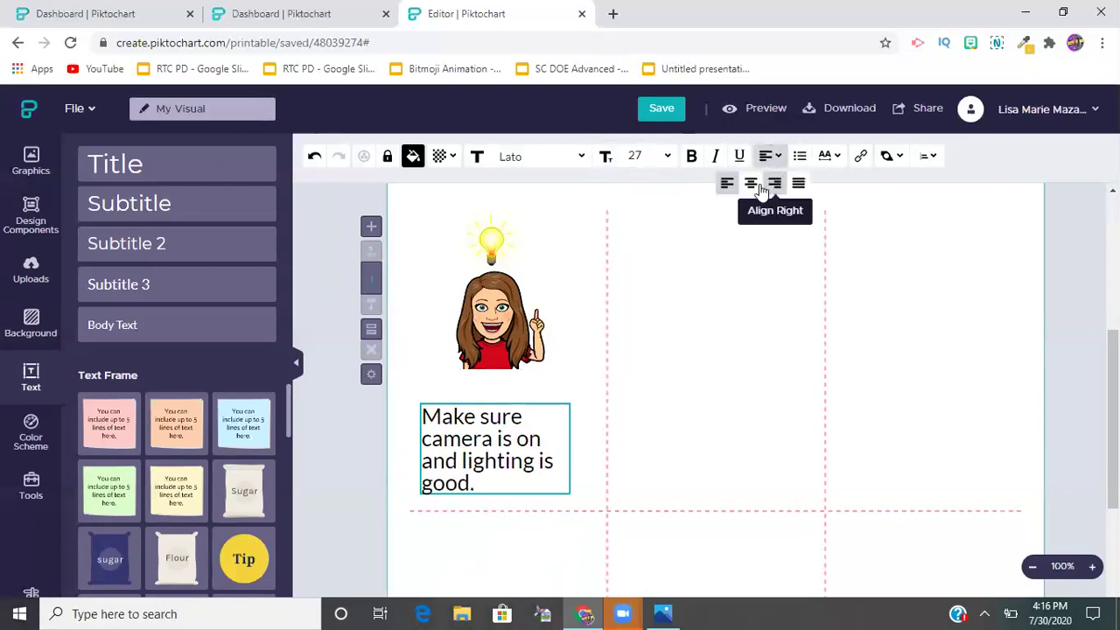
click(751, 185)
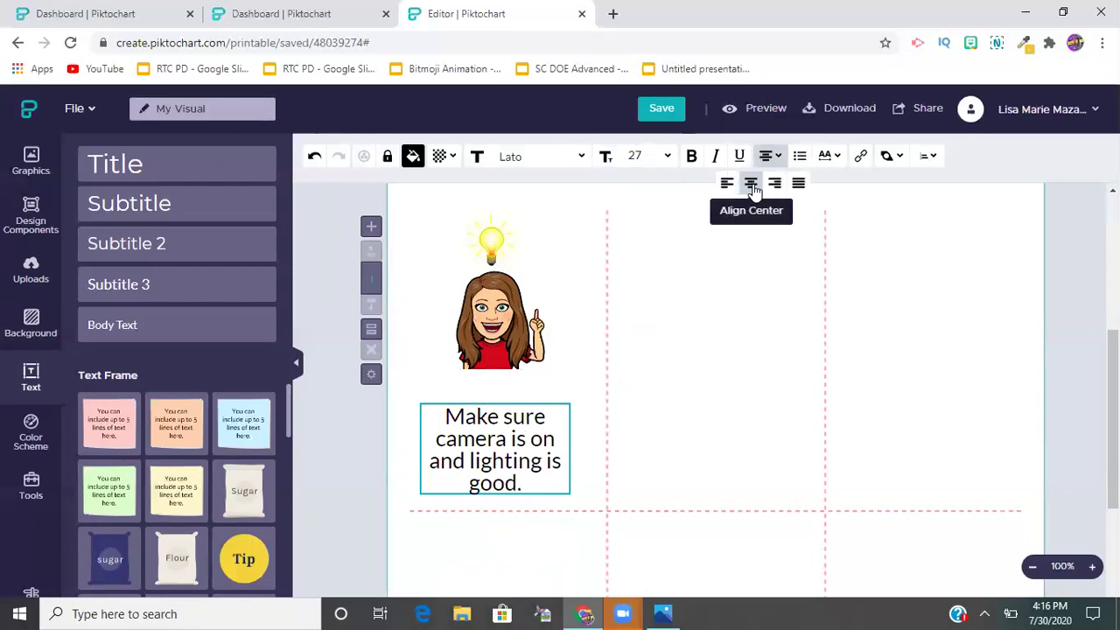
click(690, 156)
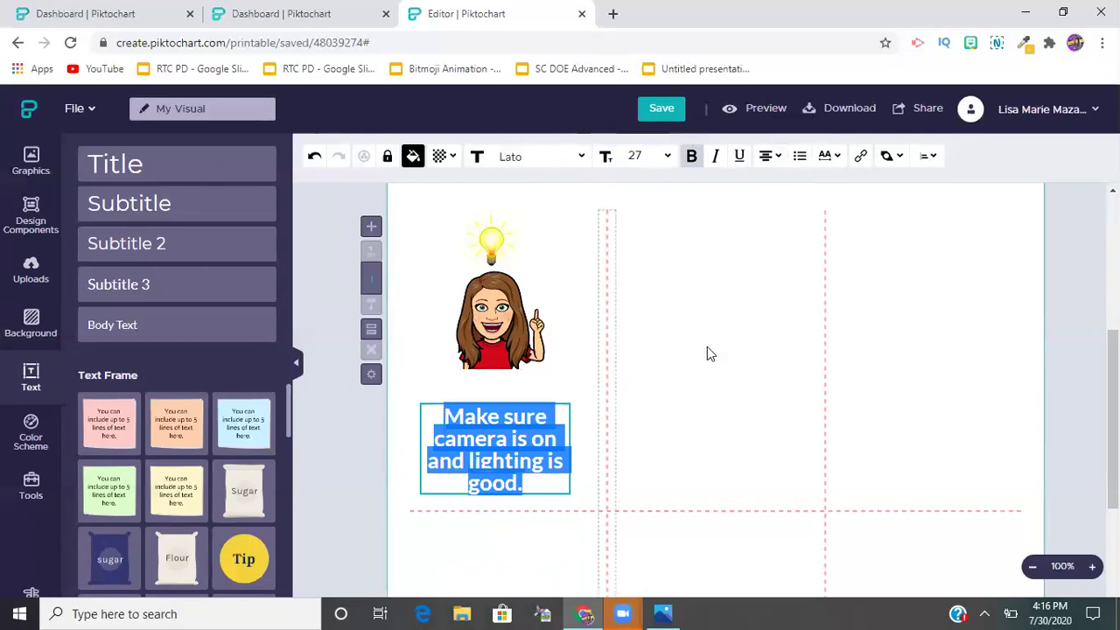
click(486, 297)
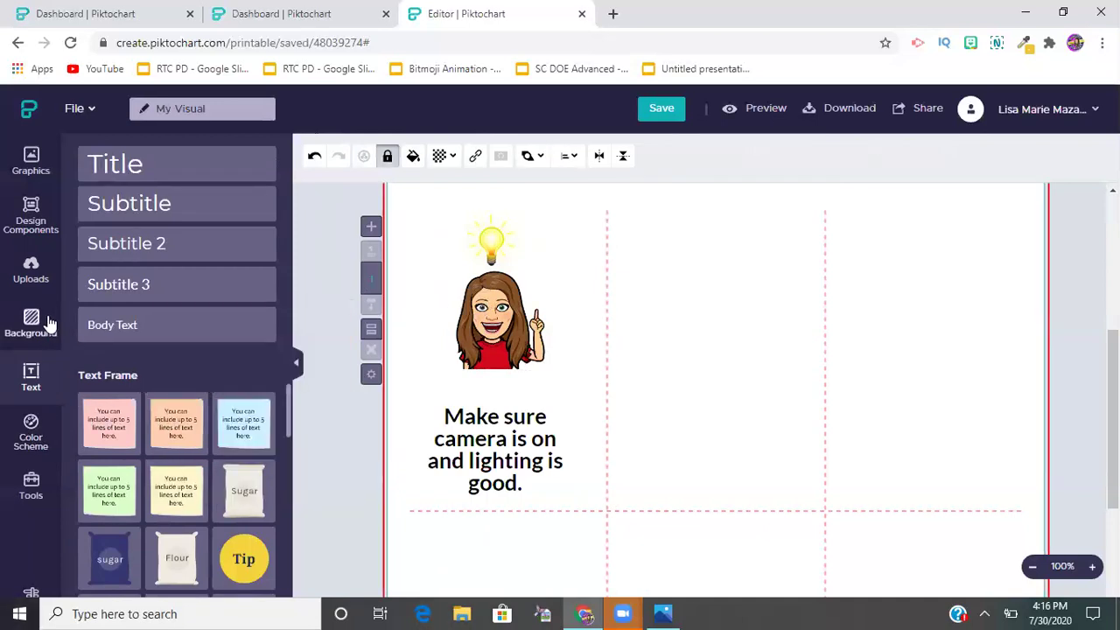
Look through the basic shapes and icons and the illustrations available in the graphics library.
click(30, 163)
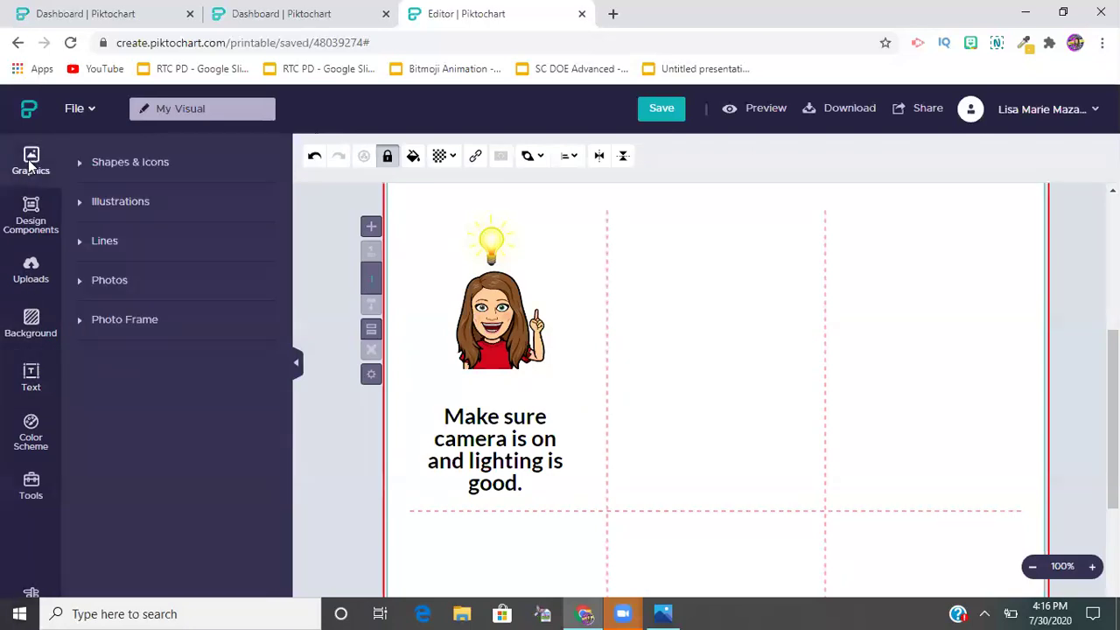
click(138, 164)
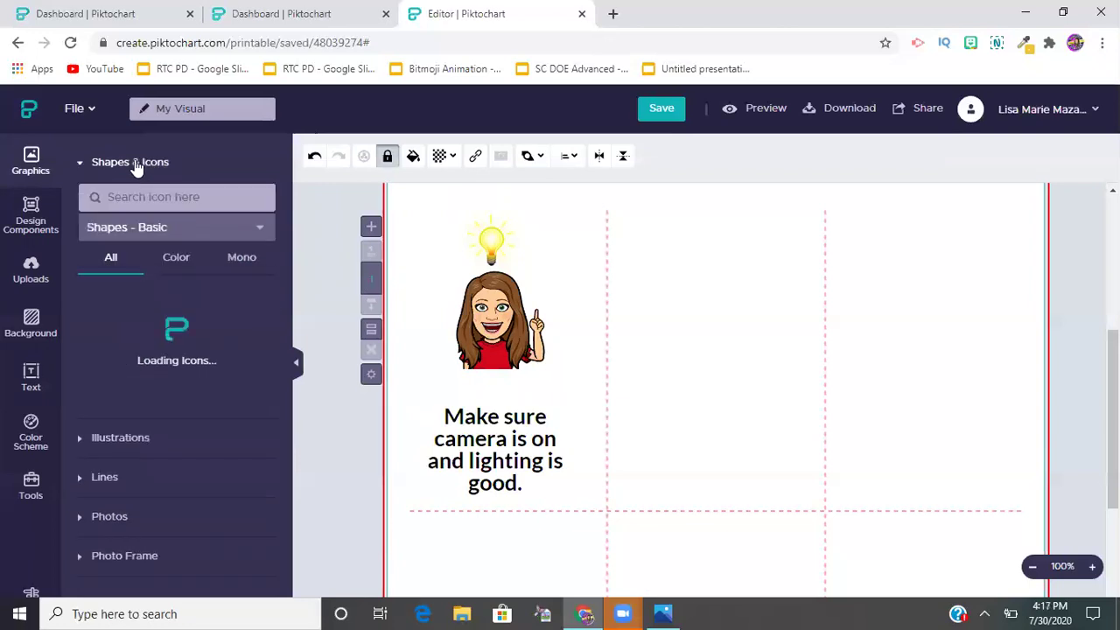
mouse_move(171, 323)
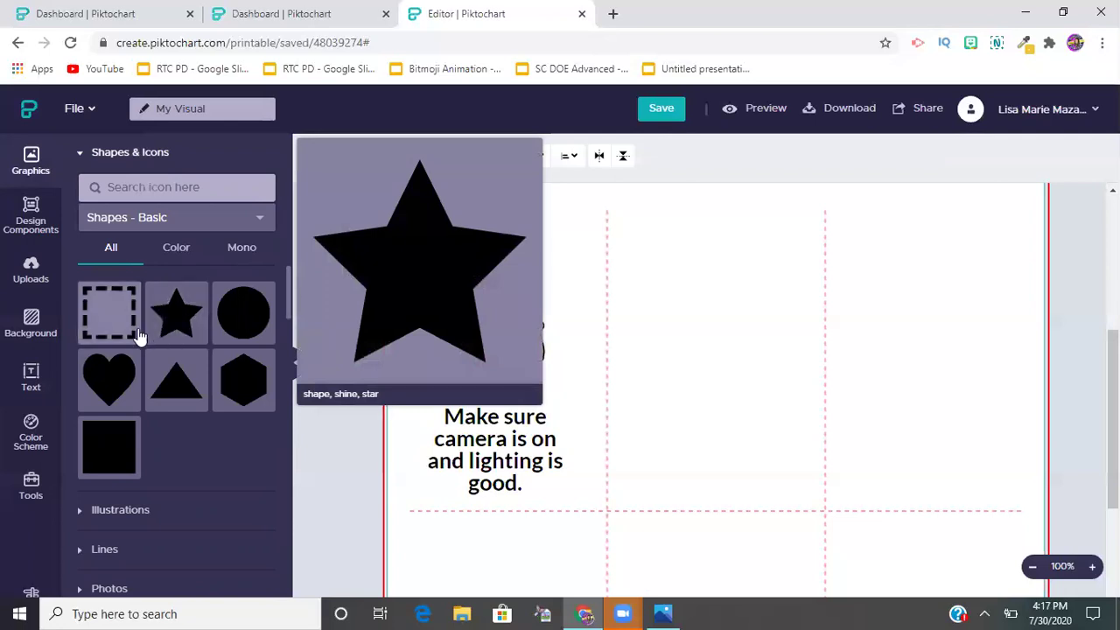
scroll(103, 470, down, 1)
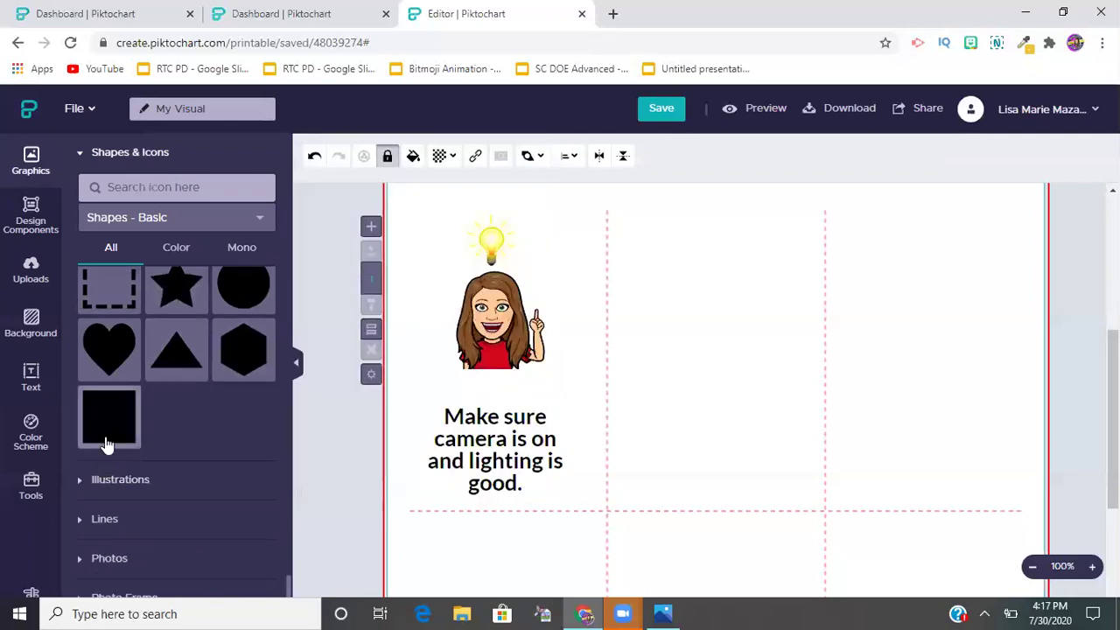
click(112, 481)
mouse_move(127, 332)
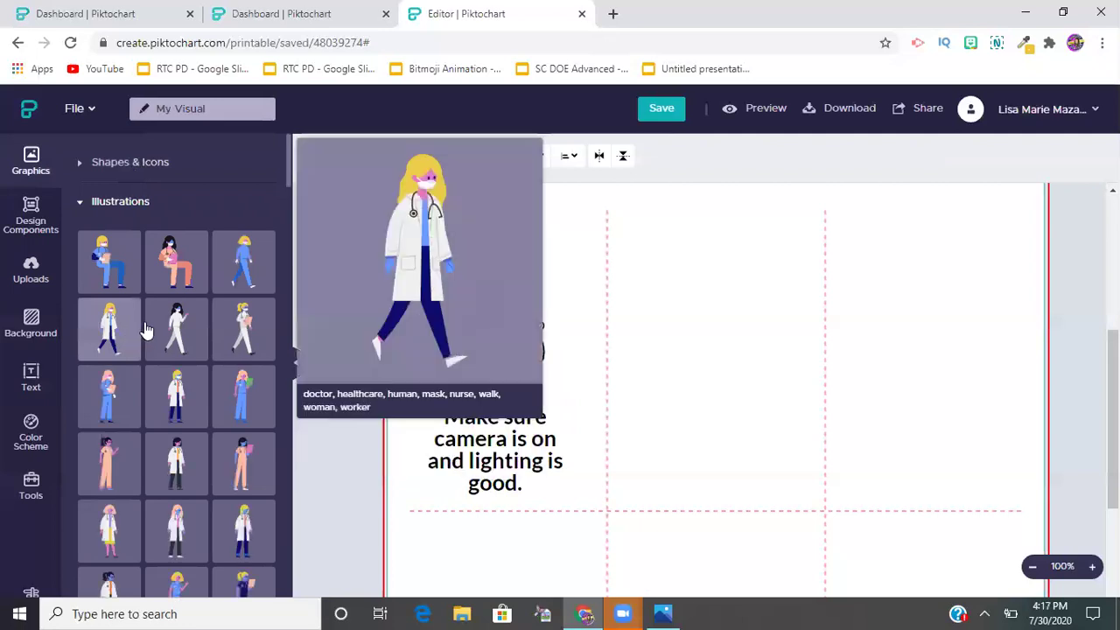
scroll(173, 470, down, 2)
scroll(172, 470, down, 5)
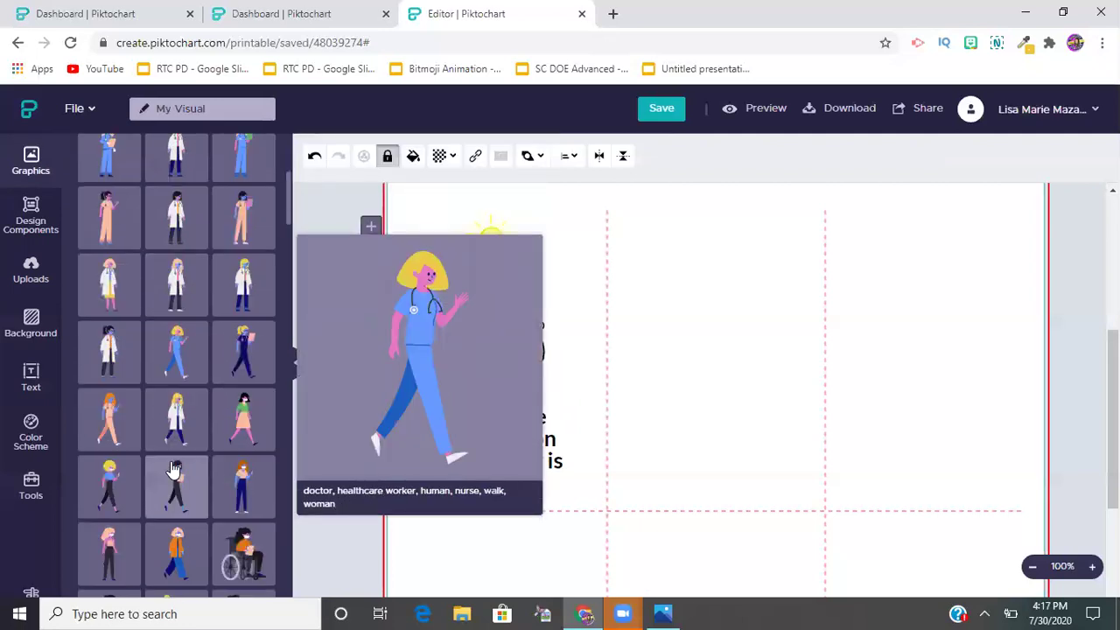
scroll(172, 470, up, 8)
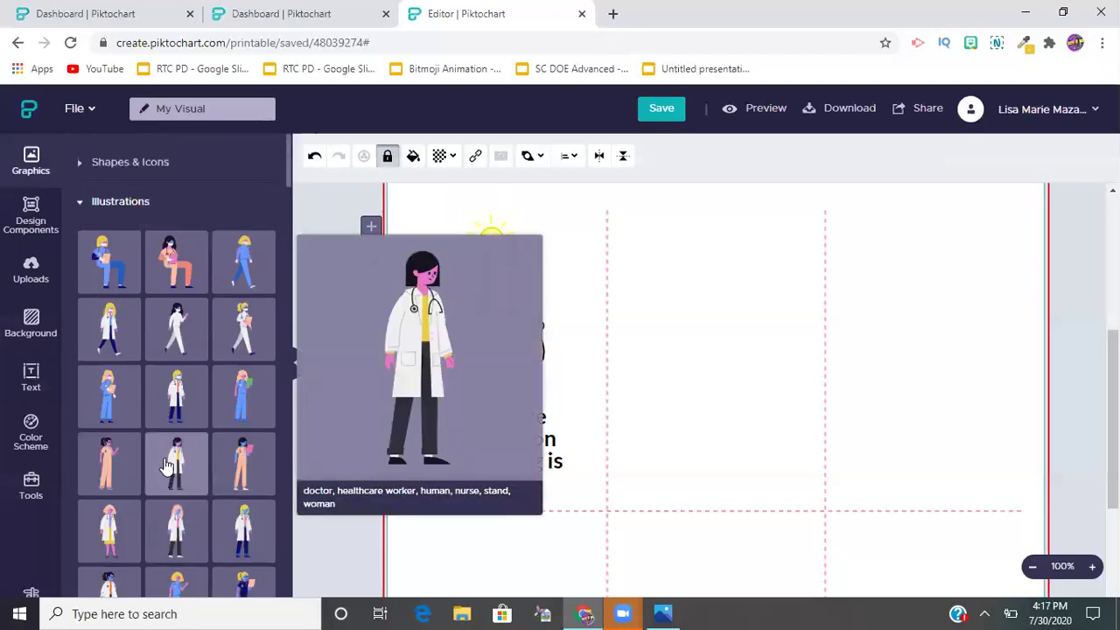
scroll(165, 468, down, 15)
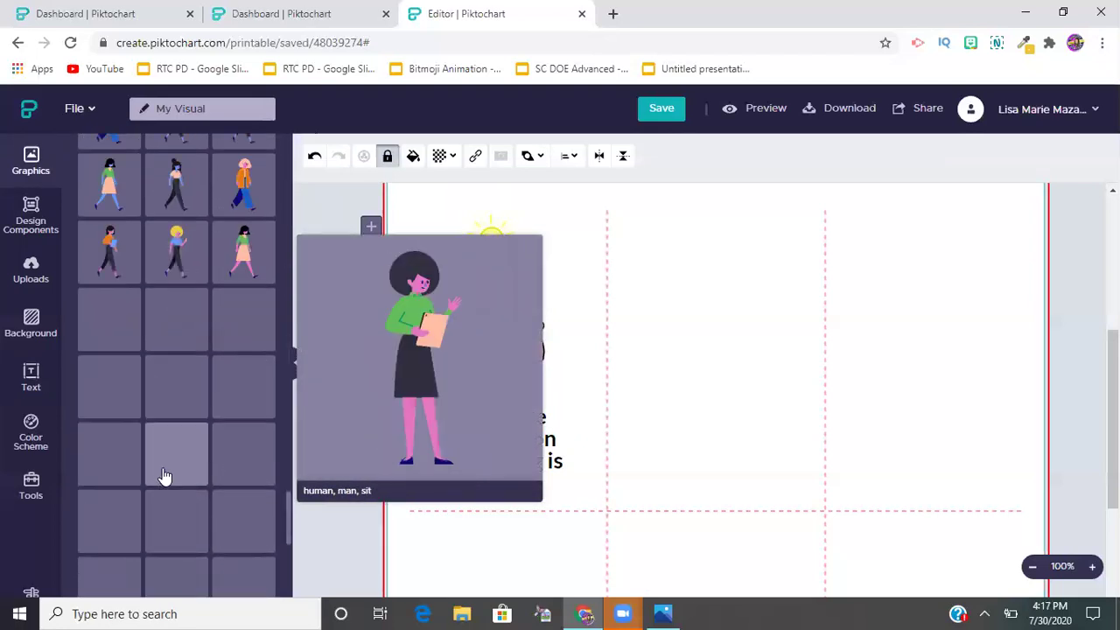
Insert a dashed line on the page to view its color choices, and delete the line.
click(133, 519)
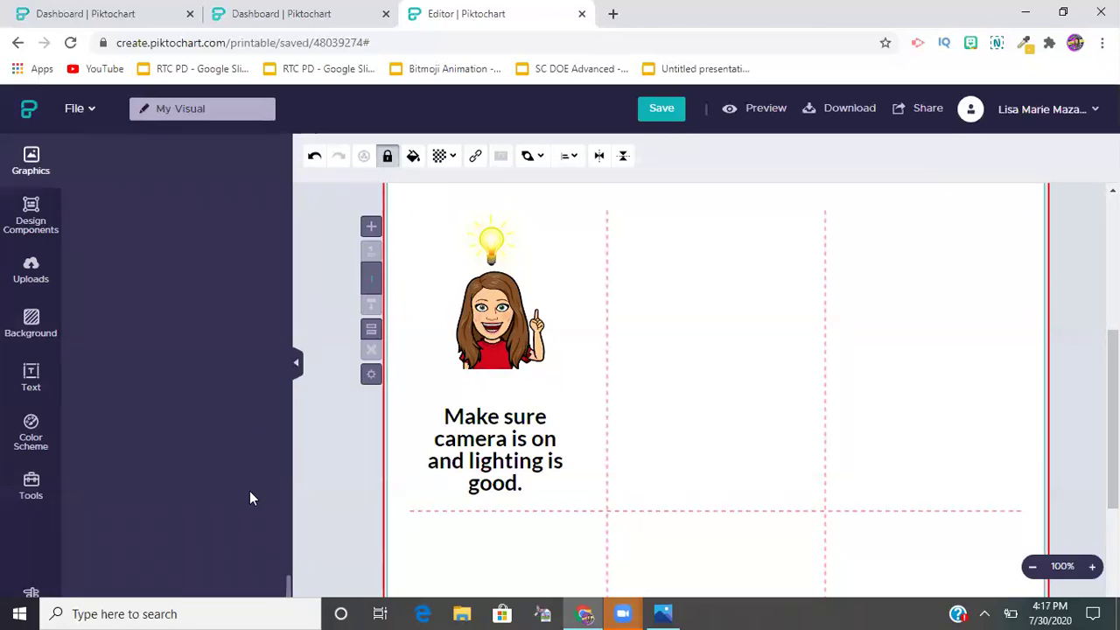
scroll(282, 325, up, 5)
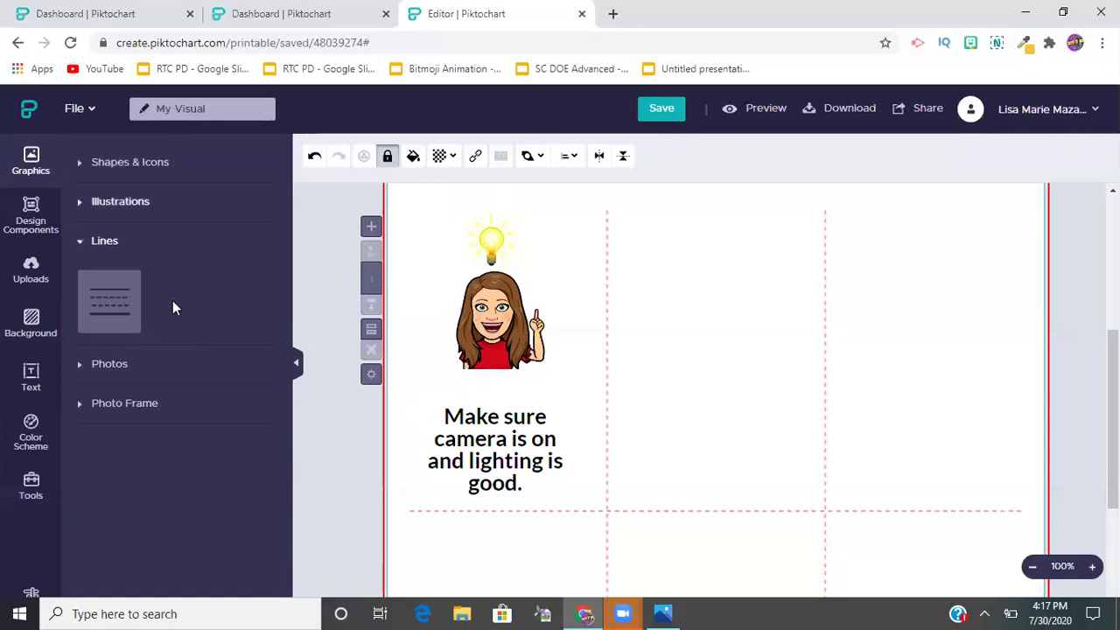
click(103, 297)
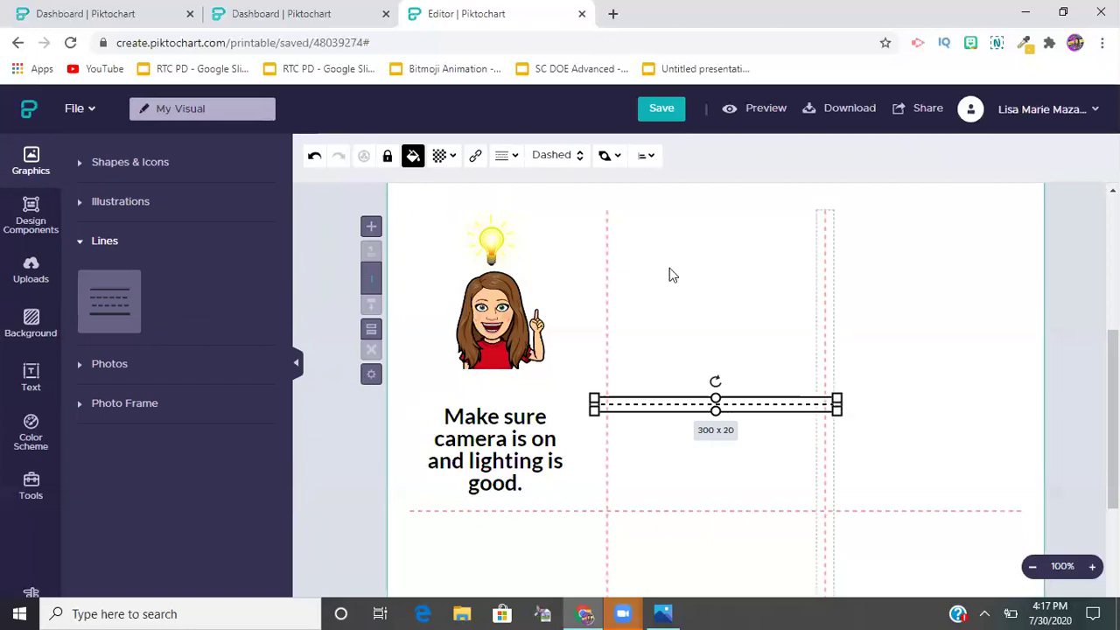
click(413, 156)
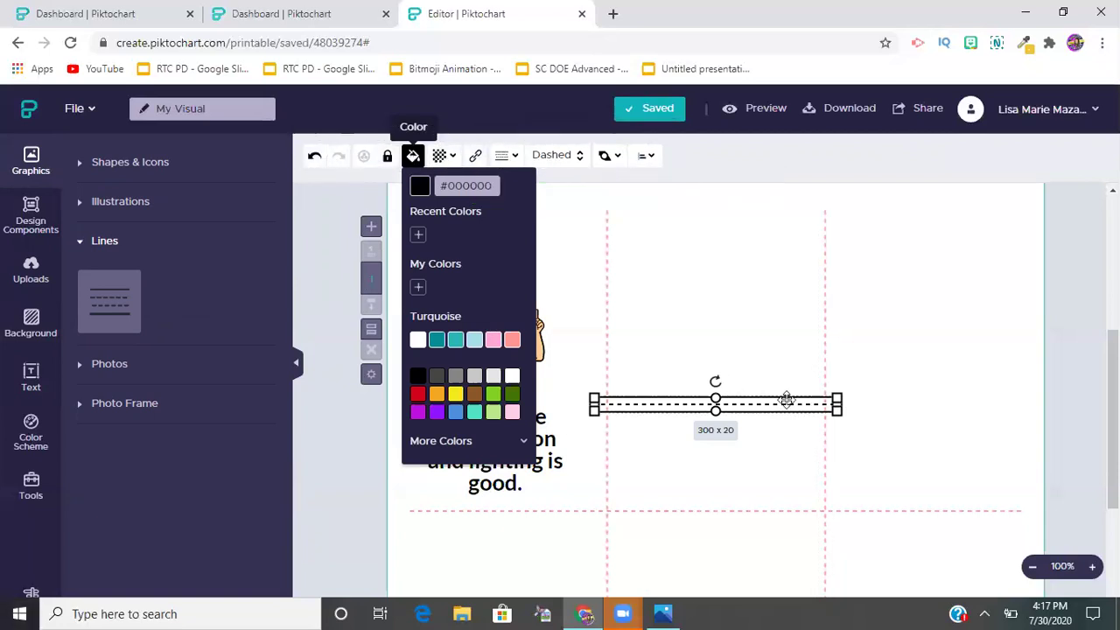
click(753, 405)
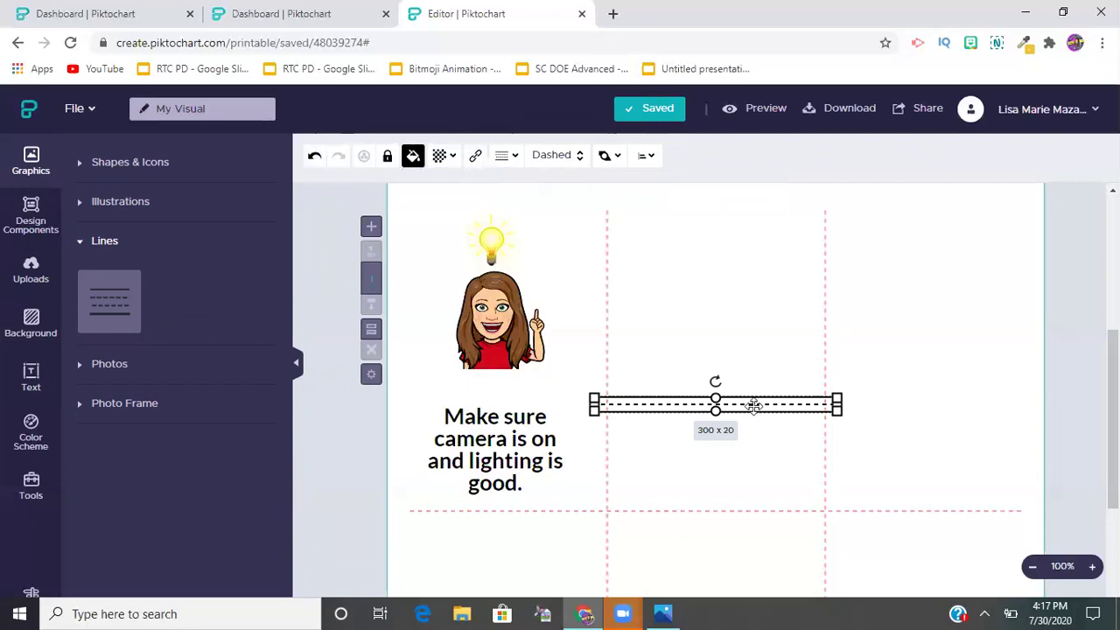
key(Delete)
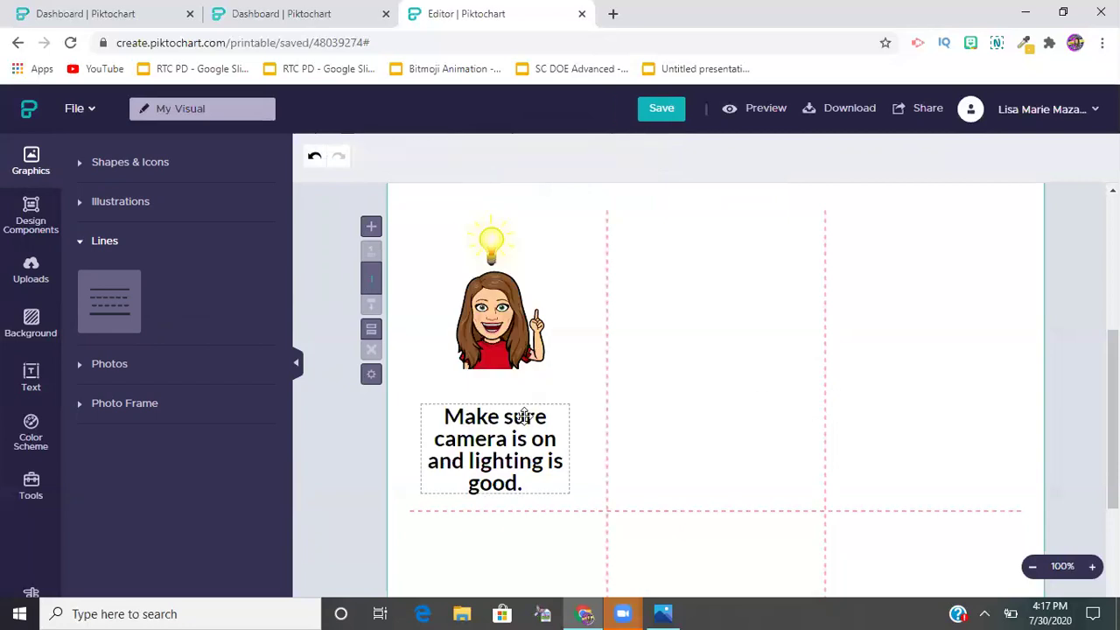
Browse the stock photos and the photo frames available in the graphics library.
click(109, 366)
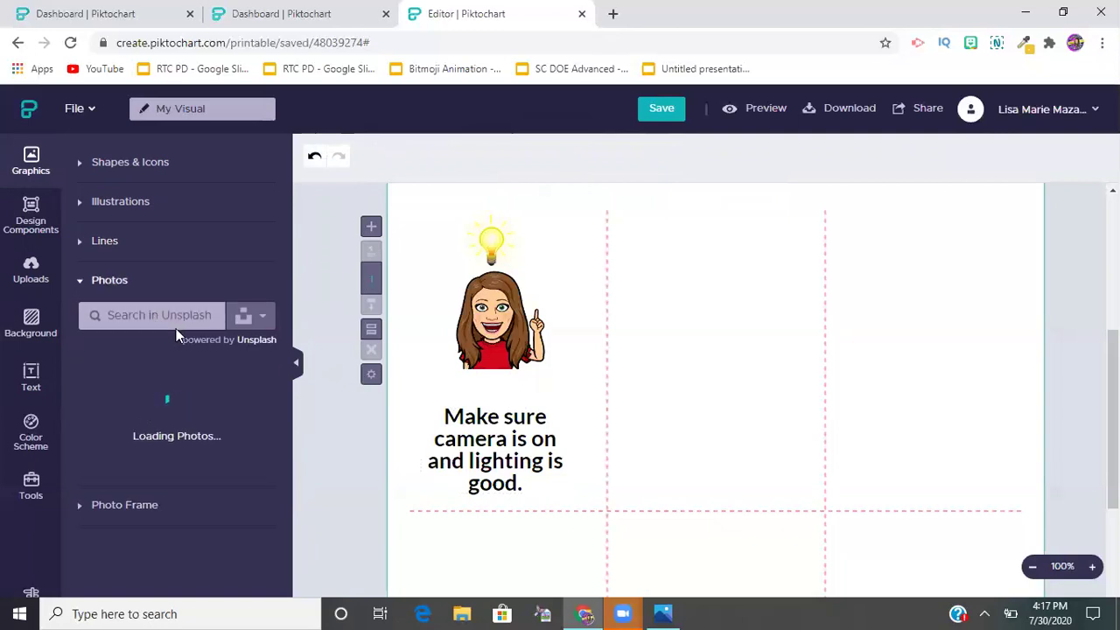
scroll(166, 333, down, 2)
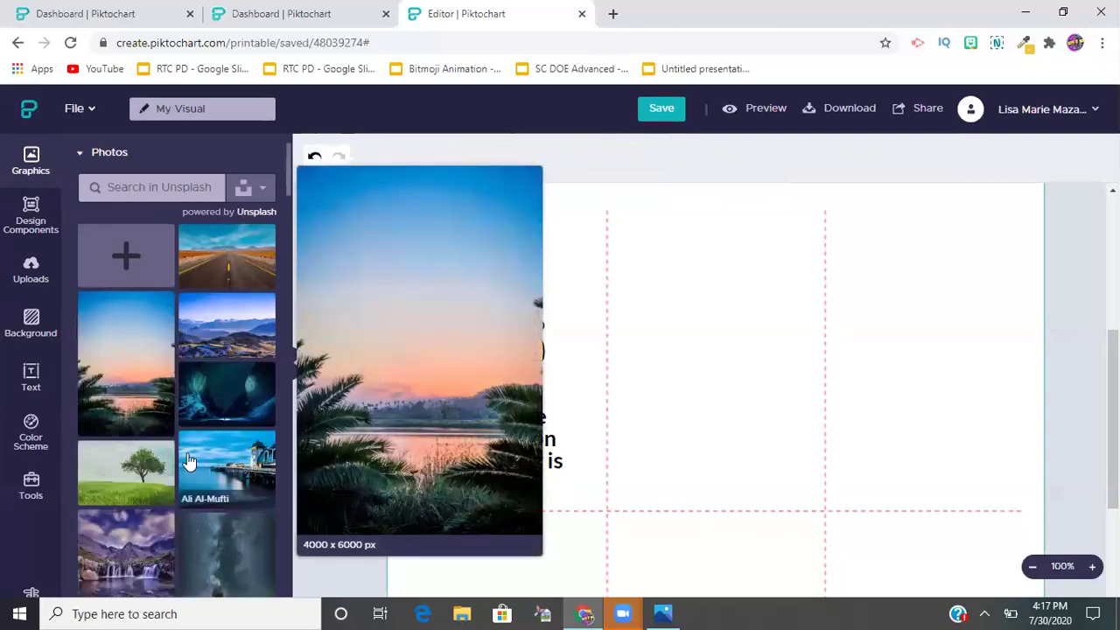
scroll(190, 468, down, 10)
scroll(194, 486, down, 10)
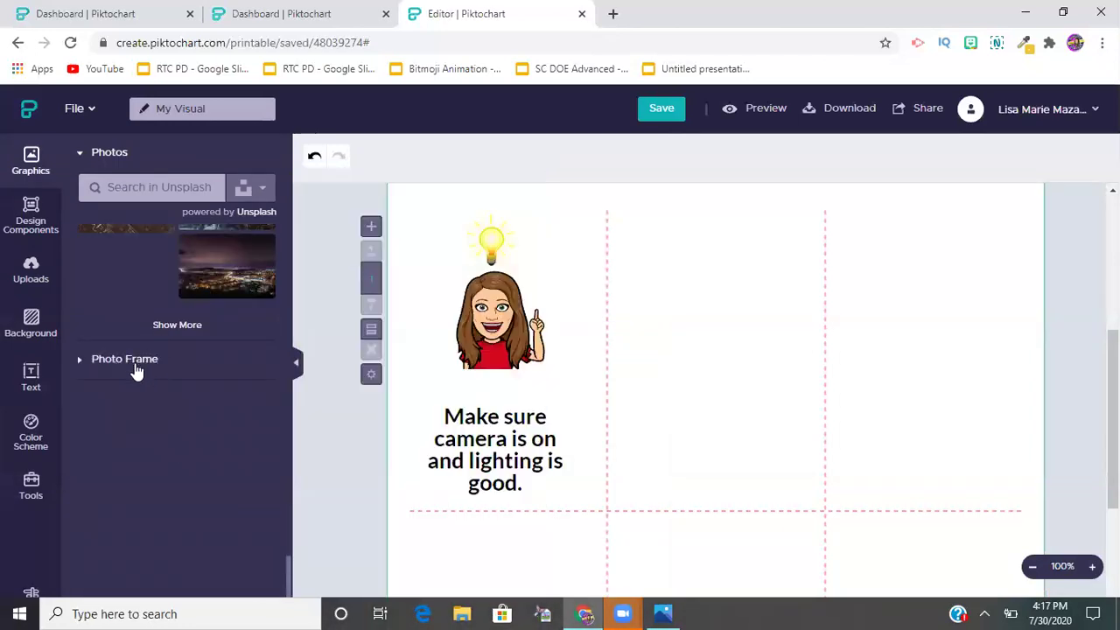
click(136, 365)
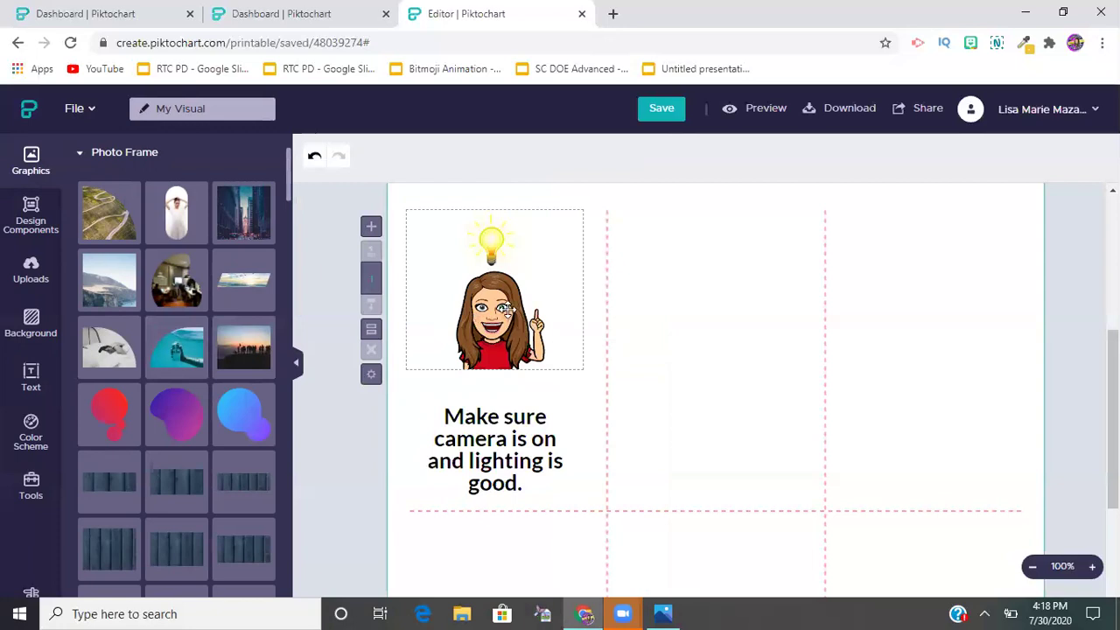
scroll(167, 330, down, 2)
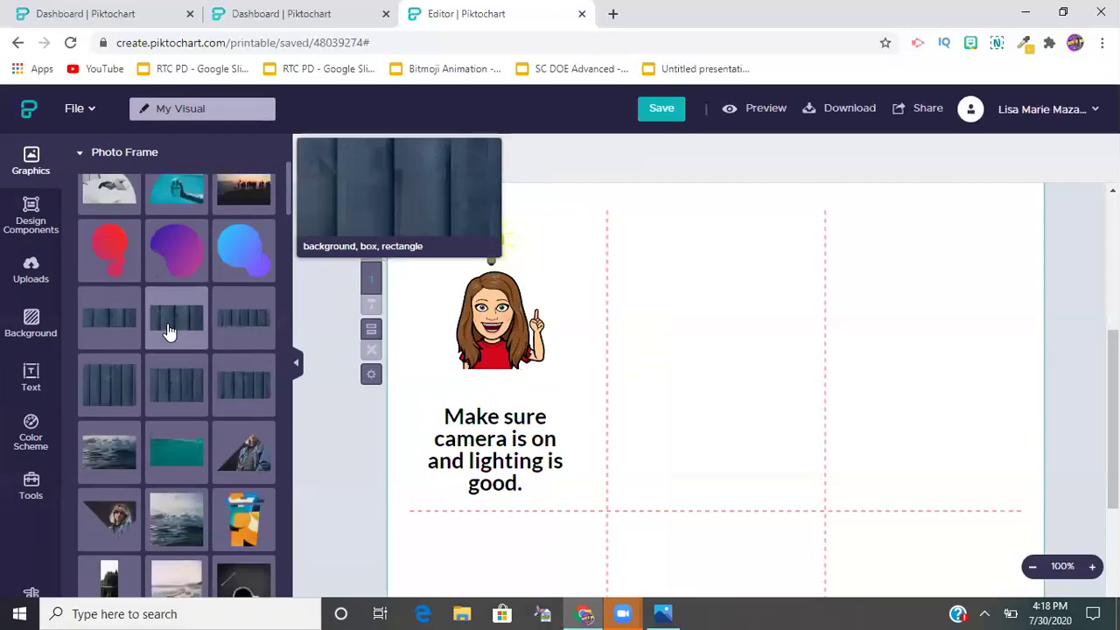
mouse_move(180, 262)
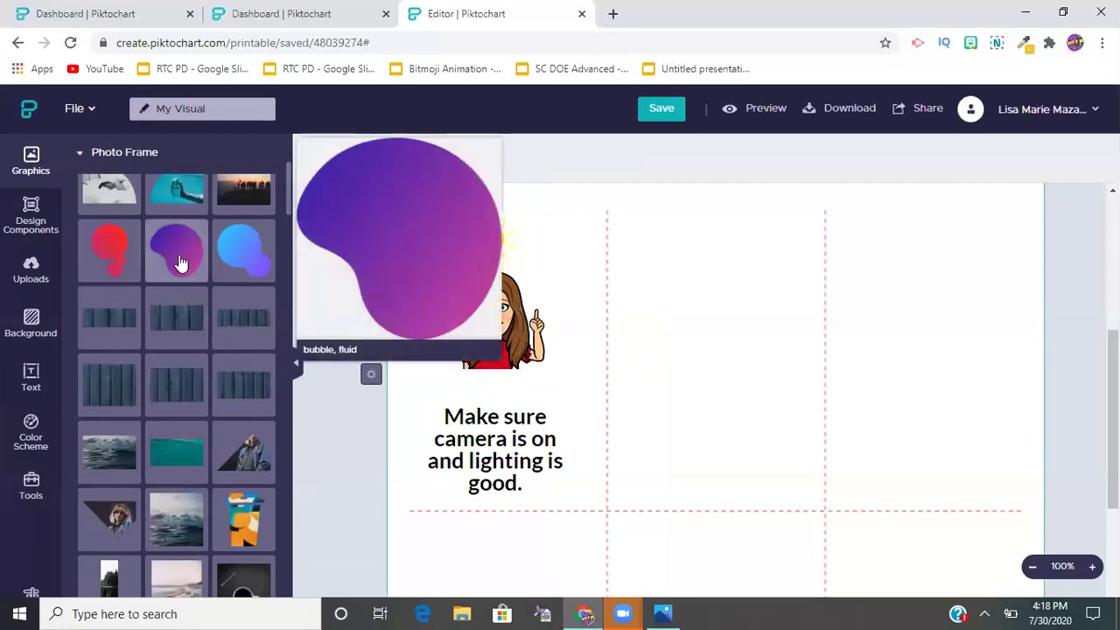
mouse_move(253, 256)
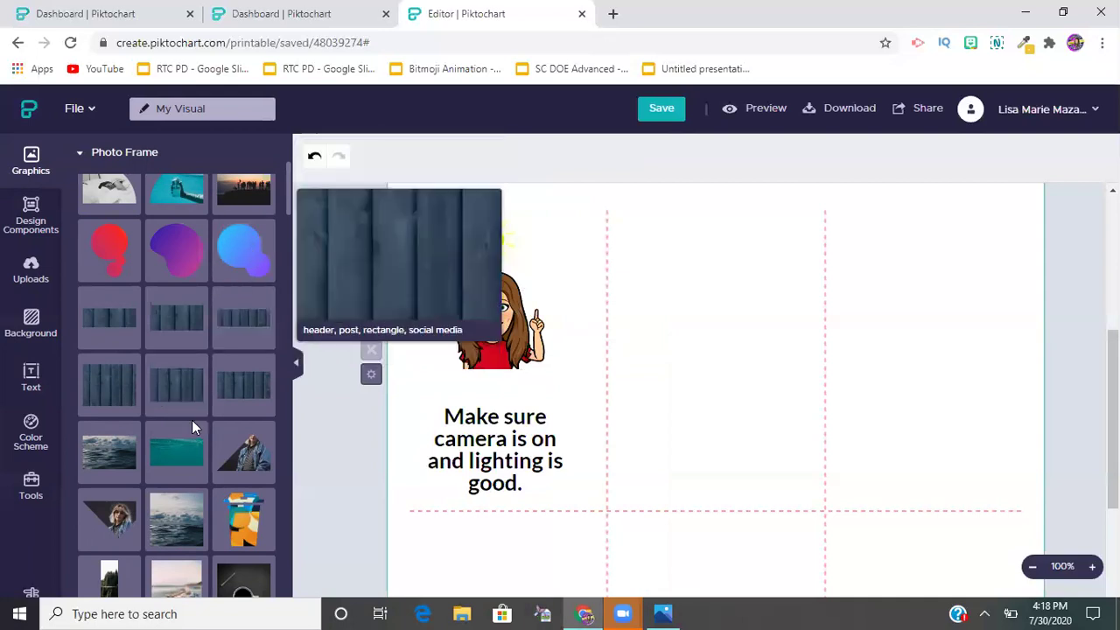
scroll(191, 424, down, 10)
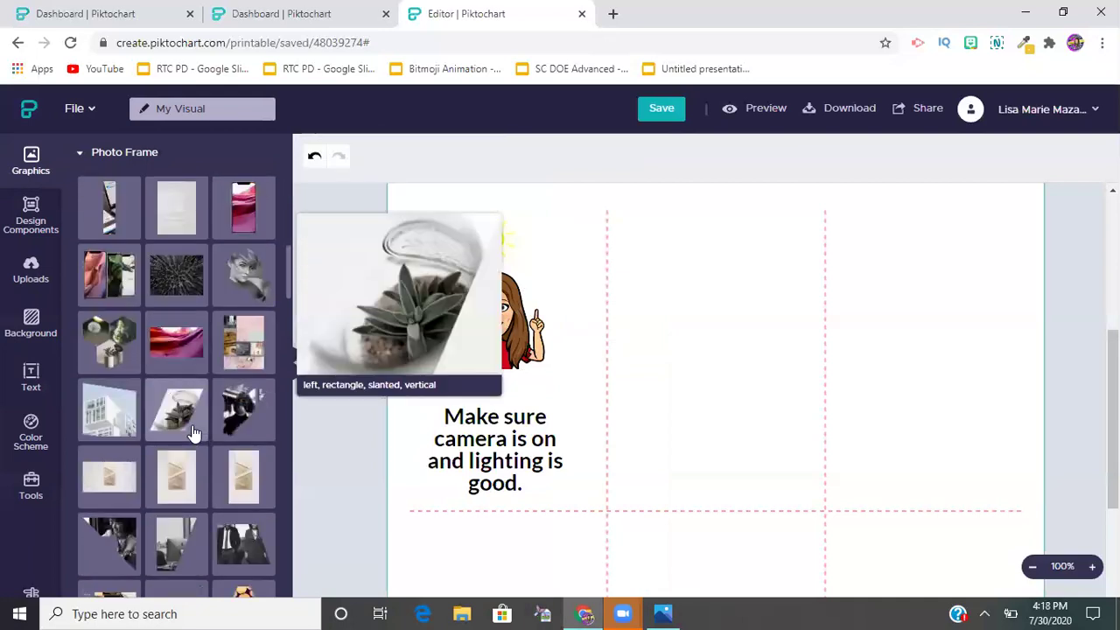
scroll(193, 433, up, 3)
mouse_move(184, 385)
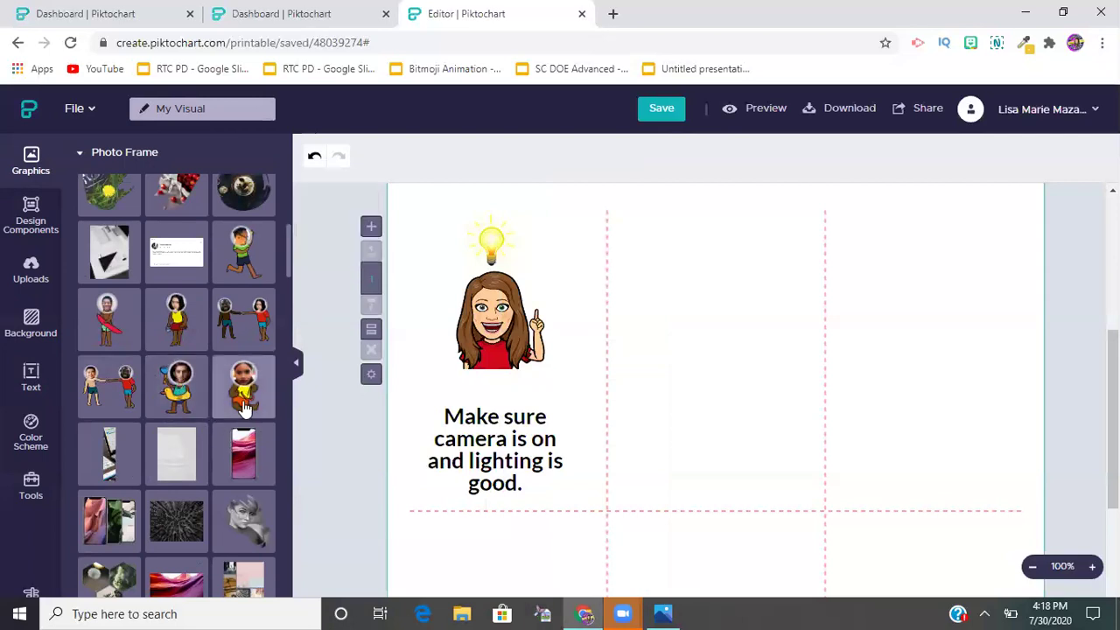
mouse_move(196, 499)
scroll(196, 499, down, 2)
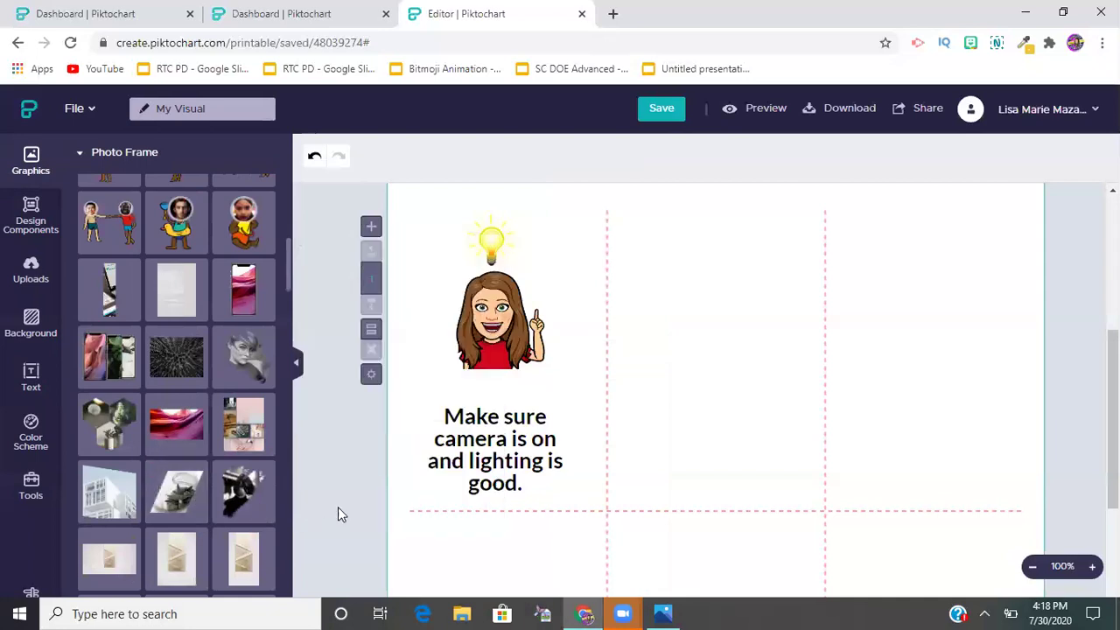
scroll(788, 458, up, 1)
scroll(789, 459, up, 3)
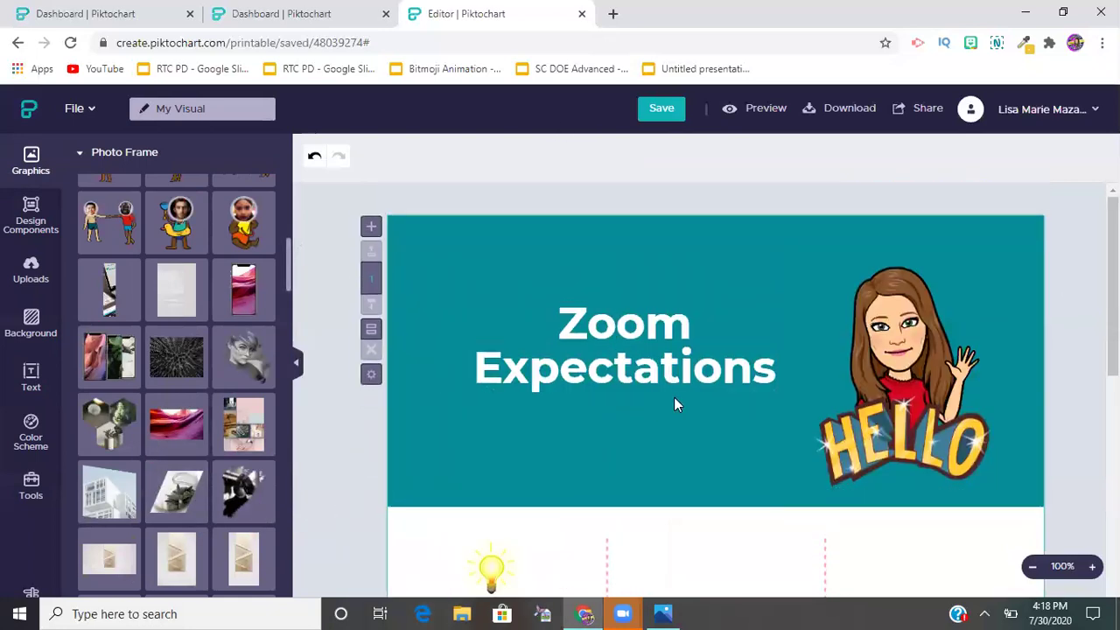
scroll(678, 402, down, 7)
scroll(675, 407, up, 4)
scroll(678, 407, down, 4)
scroll(678, 407, up, 3)
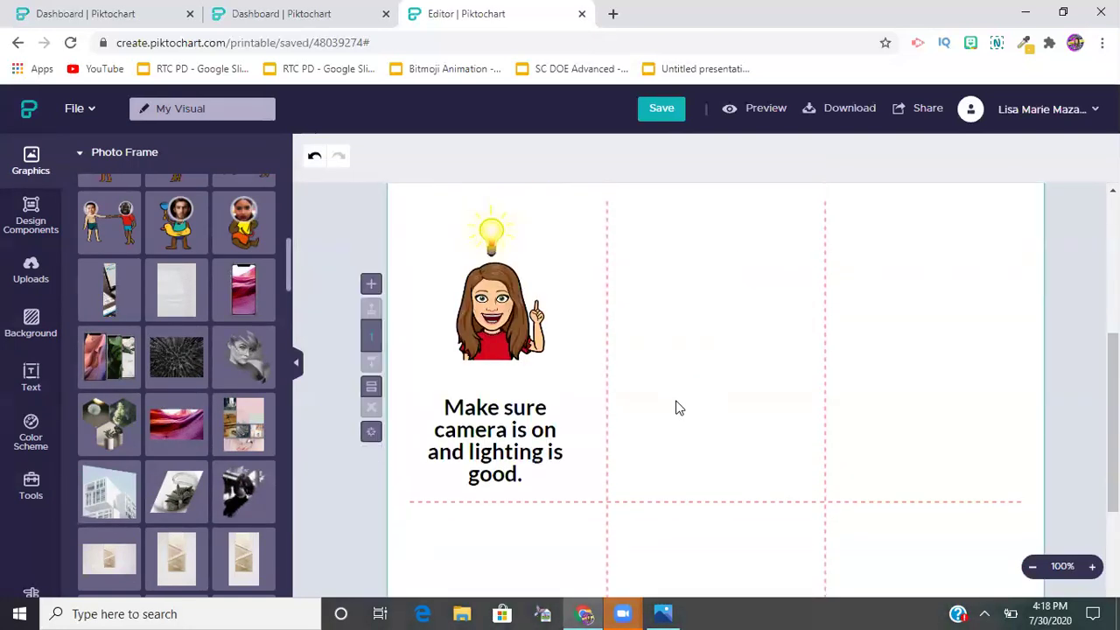